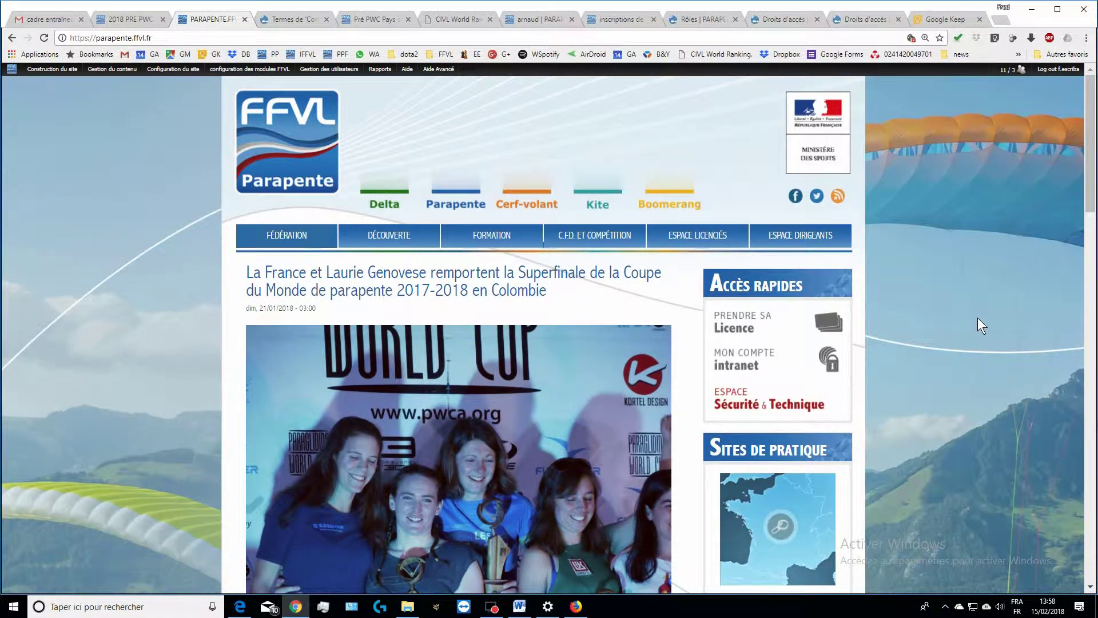
Open the account's own competition registrations page (Mes inscriptions) from the home page.
{"action": "scroll", "coordinate": [977, 317], "scroll_direction": "down", "scroll_amount": 7}
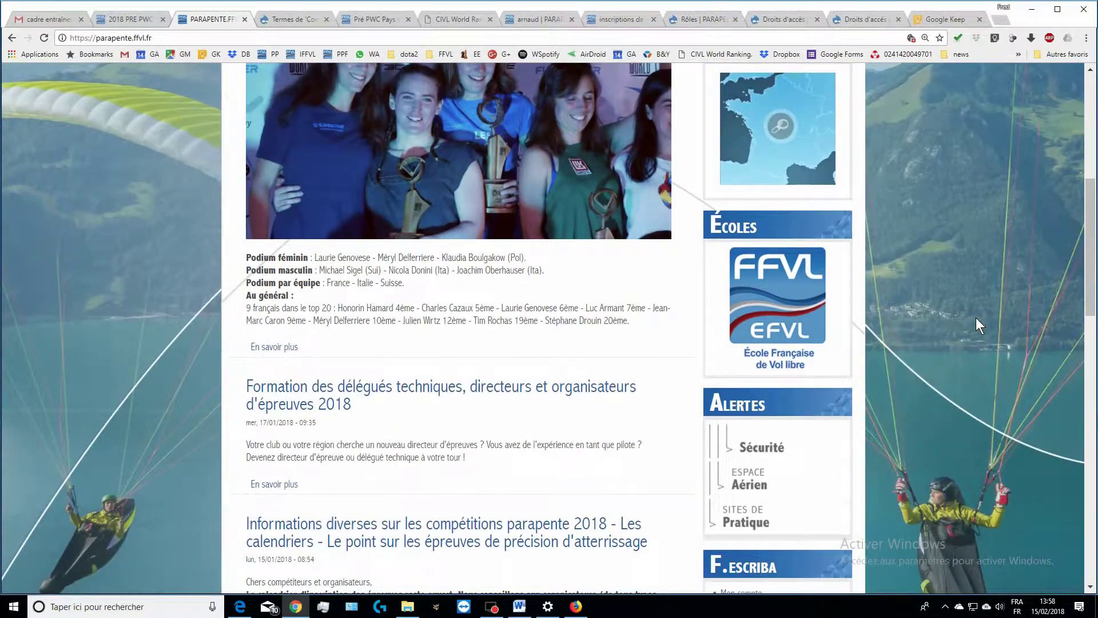
{"action": "scroll", "coordinate": [958, 387], "scroll_direction": "down", "scroll_amount": 3}
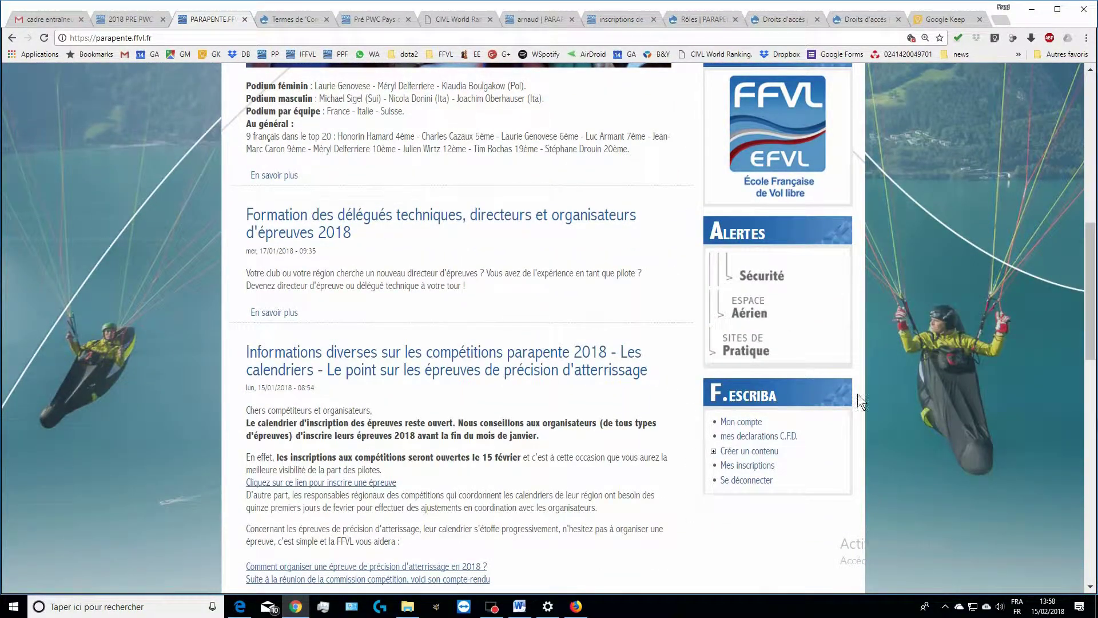
{"action": "left_click_drag", "start_coordinate": [790, 397], "coordinate": [711, 394]}
{"action": "left_click", "coordinate": [756, 464]}
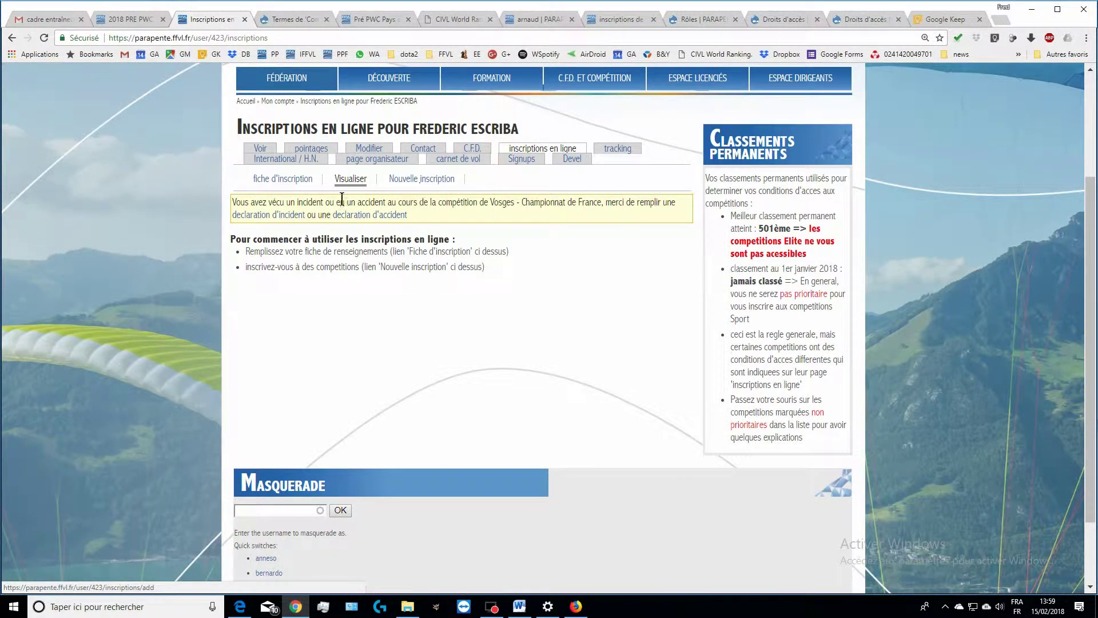
Open the registration profile (fiche d'inscription) and review the mobile phone number and emergency contact fields.
{"action": "left_click", "coordinate": [295, 182]}
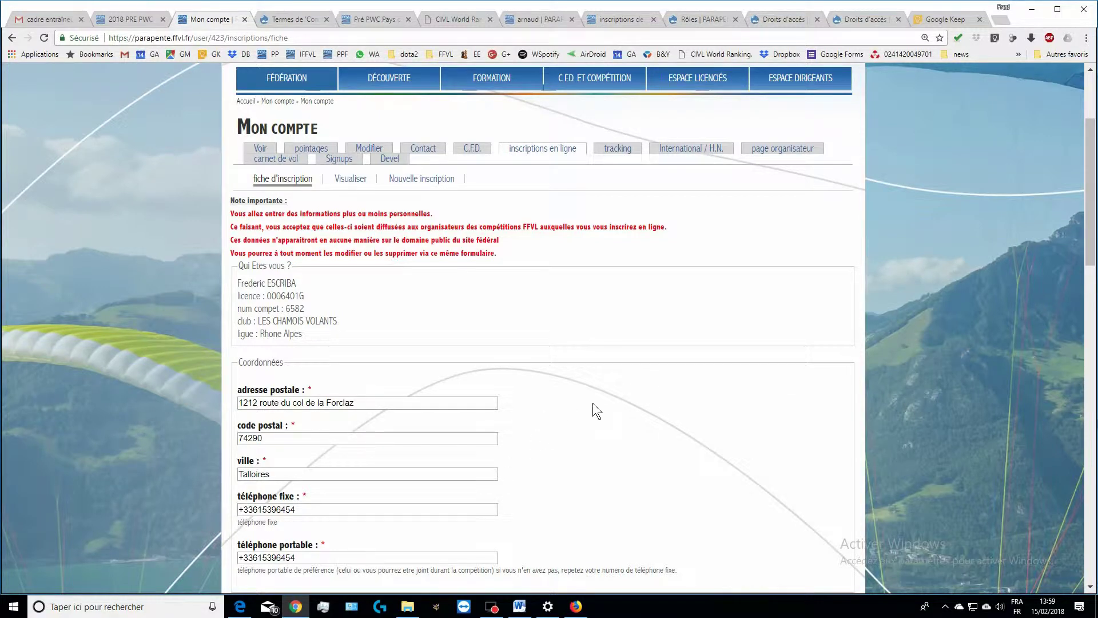
{"action": "scroll", "coordinate": [476, 461], "scroll_direction": "down", "scroll_amount": 2}
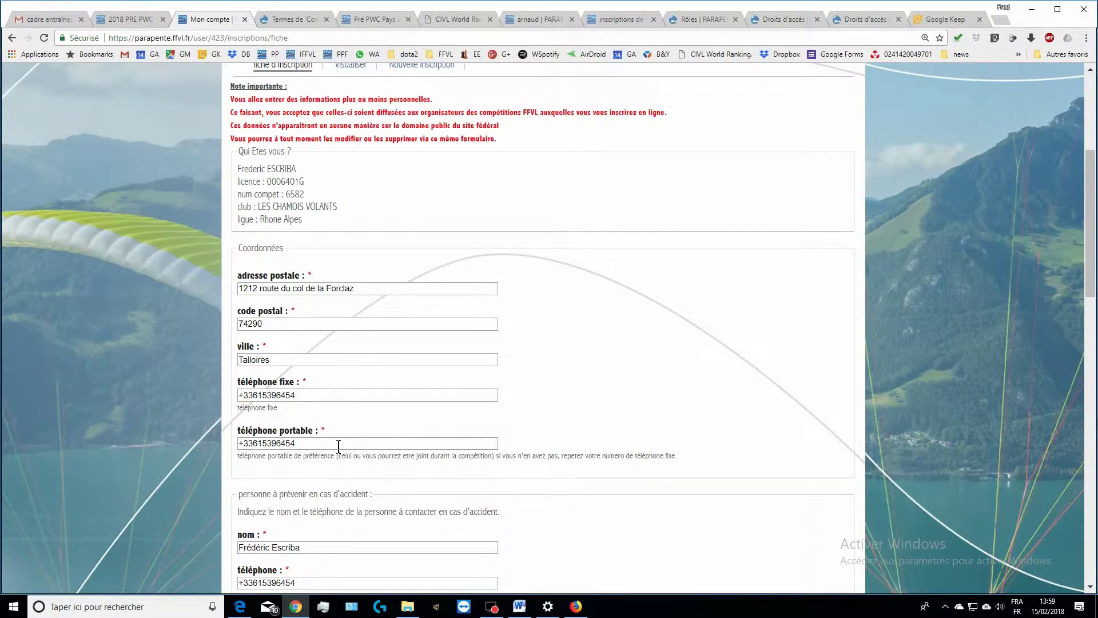
{"action": "left_click", "coordinate": [316, 444]}
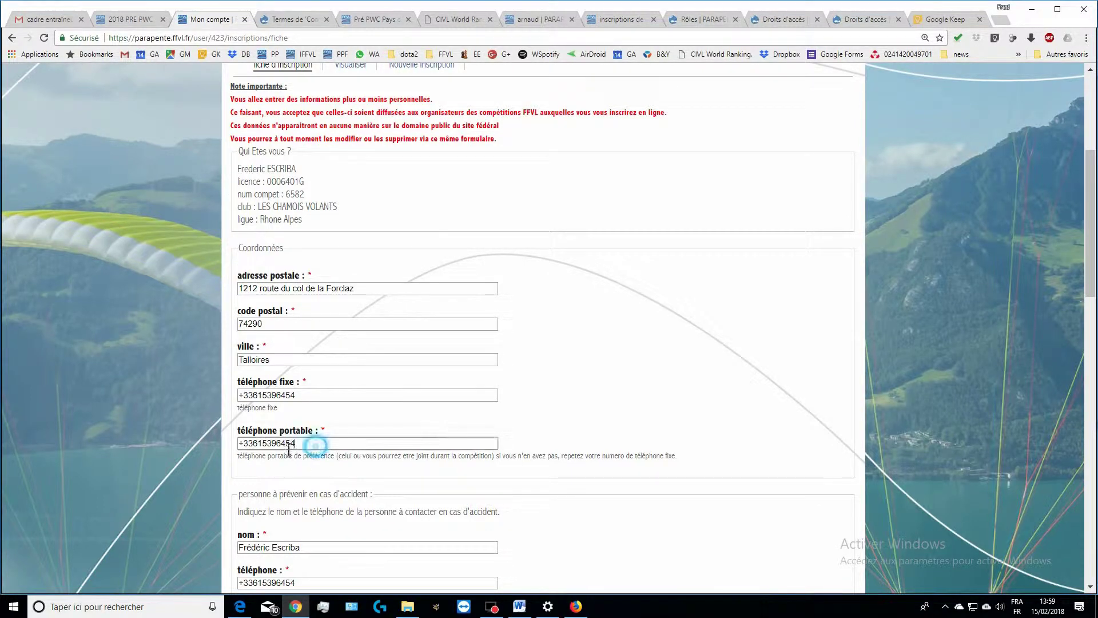
{"action": "left_click_drag", "start_coordinate": [289, 450], "coordinate": [226, 448]}
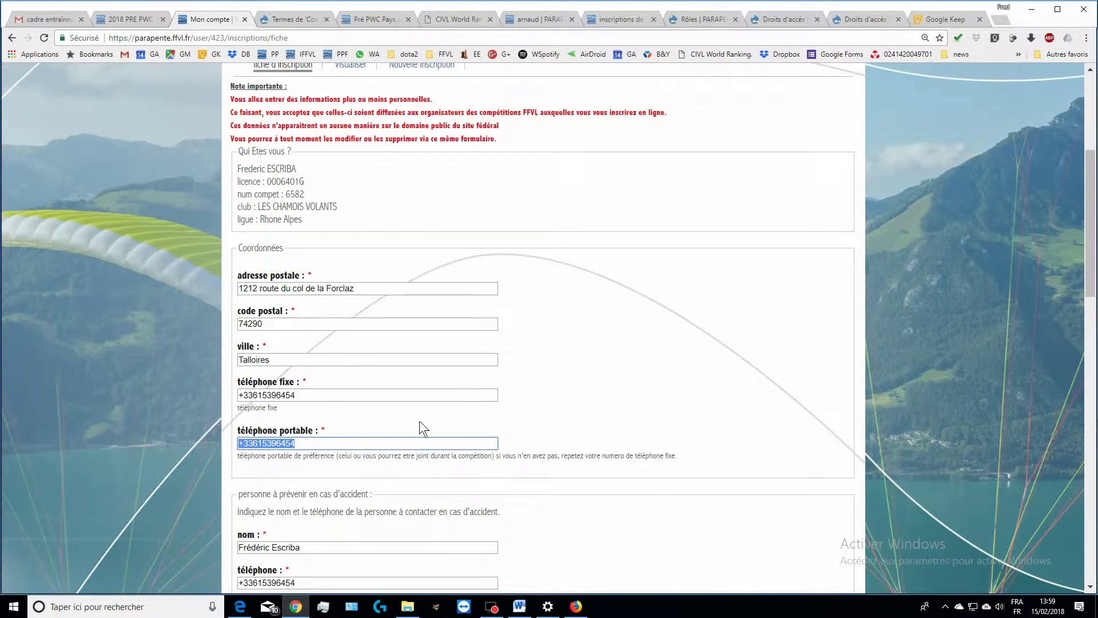
{"action": "scroll", "coordinate": [466, 469], "scroll_direction": "down", "scroll_amount": 2}
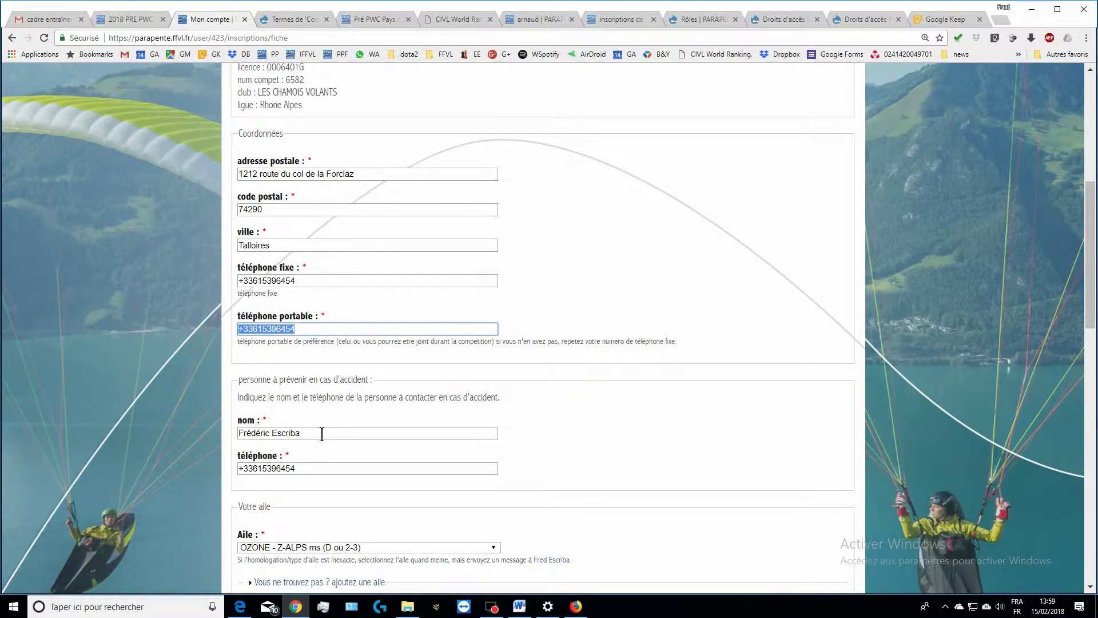
{"action": "left_click_drag", "start_coordinate": [321, 433], "coordinate": [257, 438]}
{"action": "scroll", "coordinate": [430, 463], "scroll_direction": "down", "scroll_amount": 2}
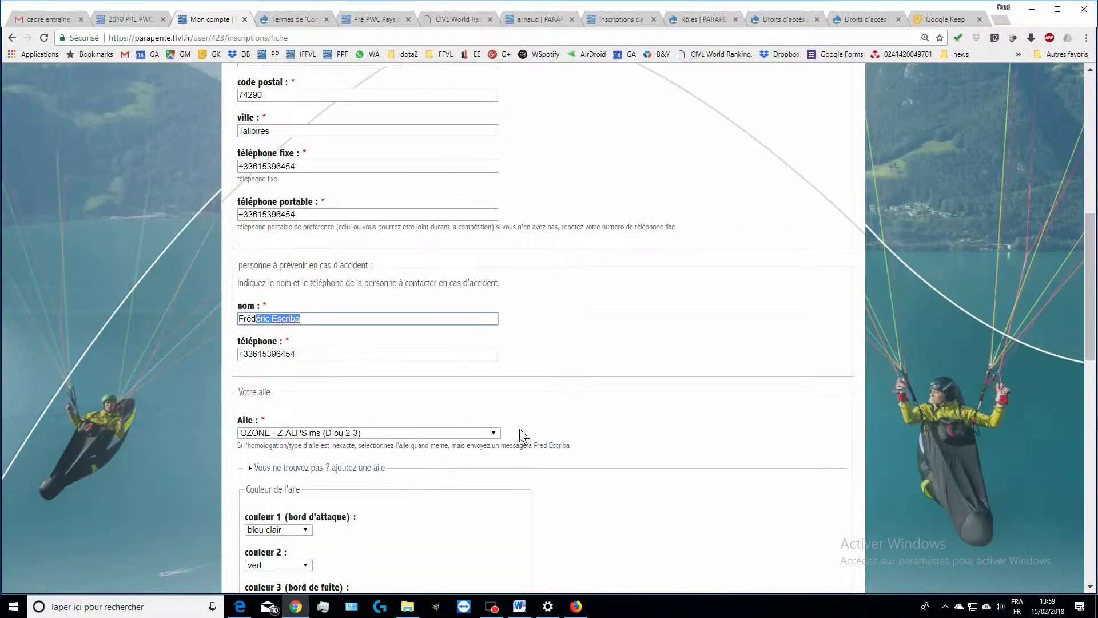
Set the wing to Ozone - VIPER2 (C ou 2) and submit the registration profile.
{"action": "left_click", "coordinate": [495, 433]}
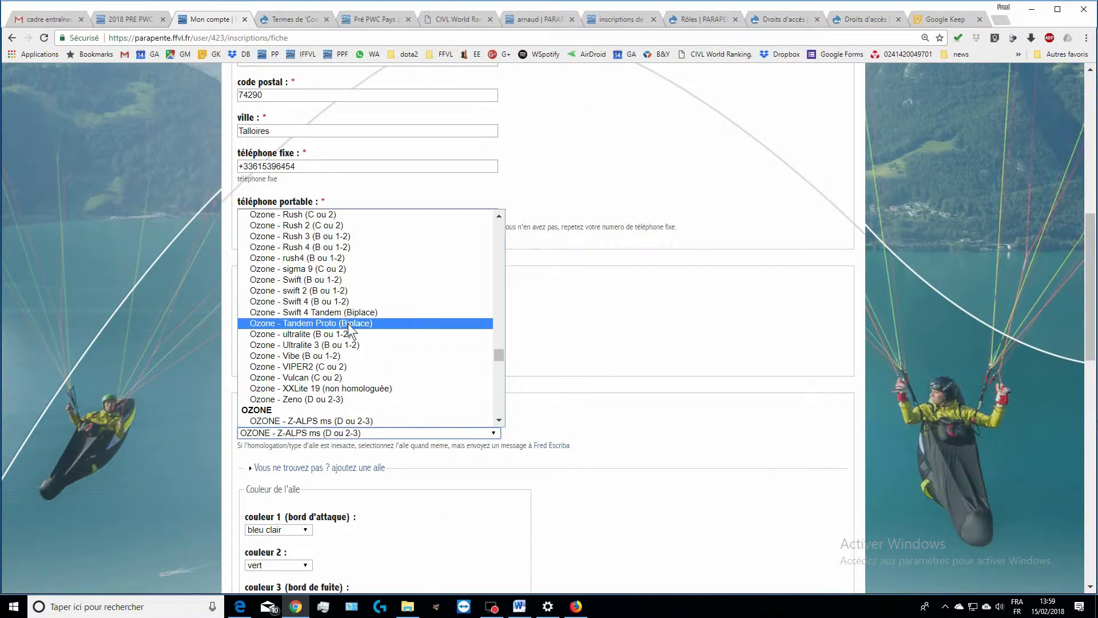
{"action": "left_click", "coordinate": [319, 366]}
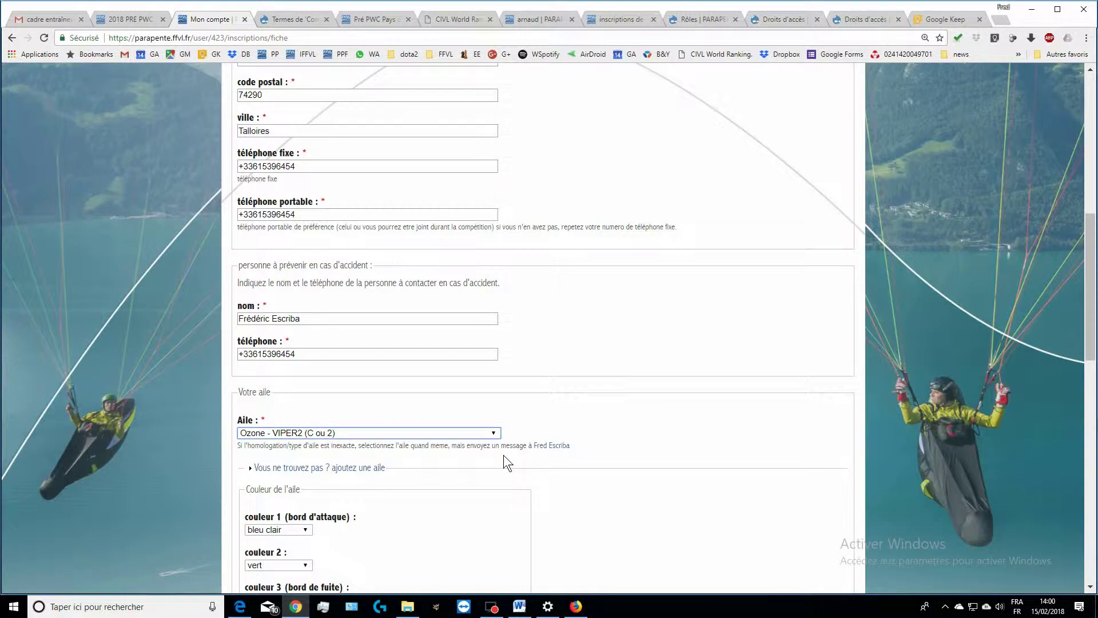
{"action": "scroll", "coordinate": [507, 454], "scroll_direction": "down", "scroll_amount": 2}
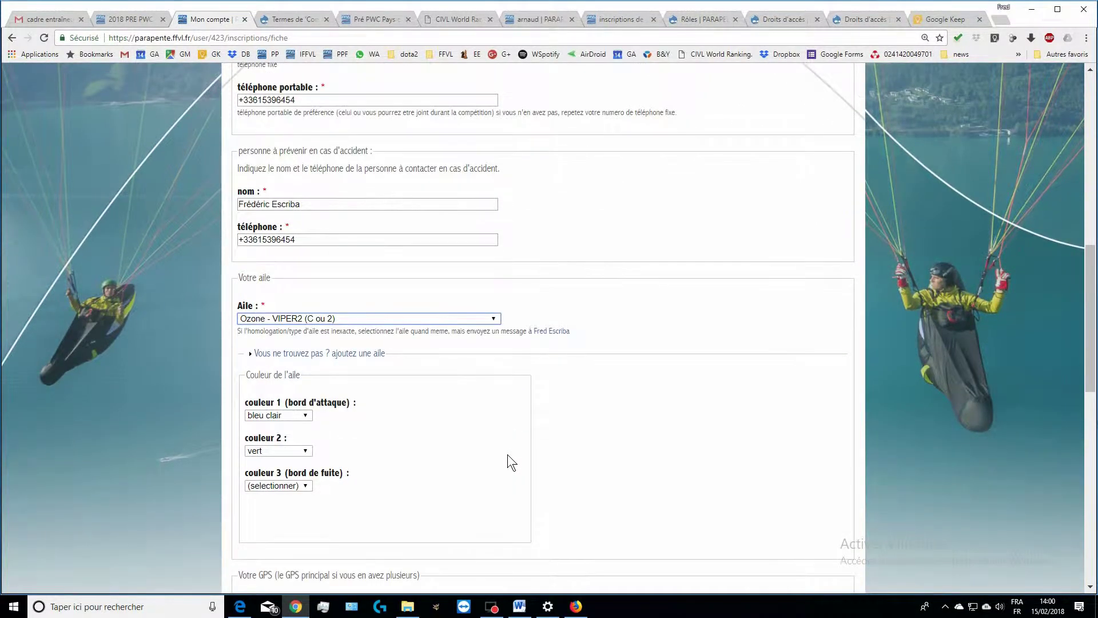
{"action": "scroll", "coordinate": [507, 454], "scroll_direction": "down", "scroll_amount": 9}
{"action": "scroll", "coordinate": [500, 451], "scroll_direction": "down", "scroll_amount": 1}
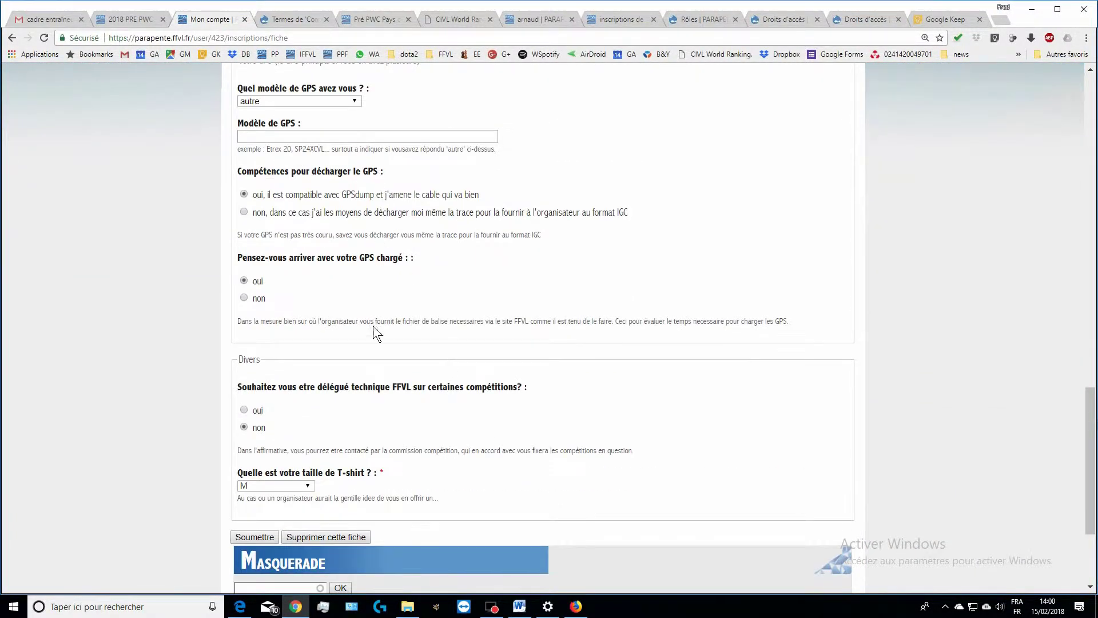
{"action": "left_click", "coordinate": [256, 537]}
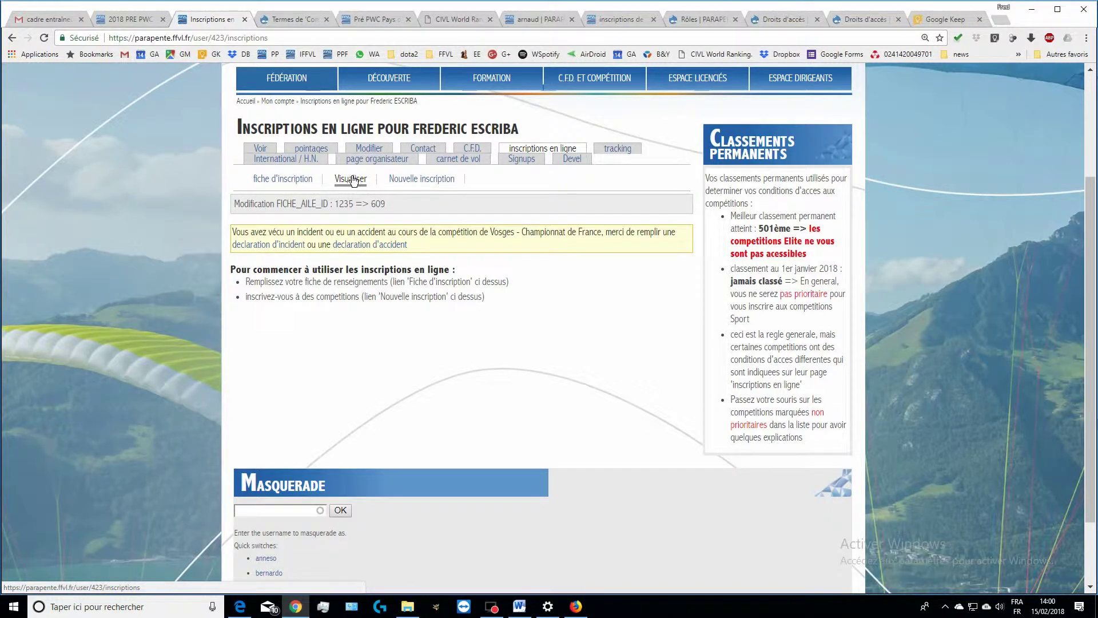
Start a new registration for the 03-04/03/18 - Gourdon competition.
{"action": "left_click", "coordinate": [409, 182]}
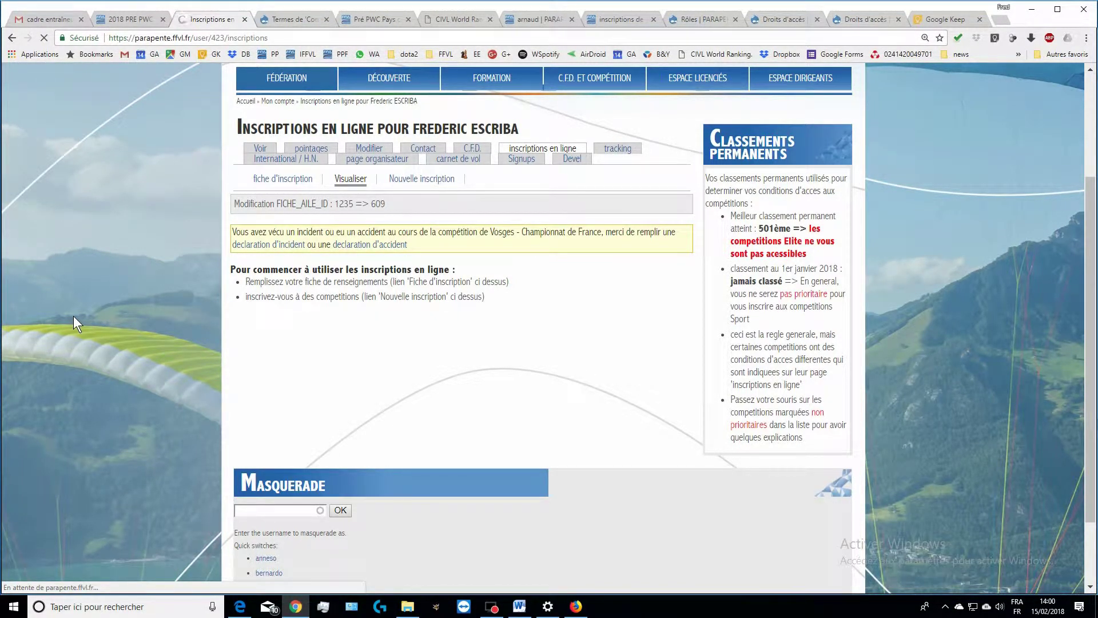
{"action": "left_click", "coordinate": [415, 180]}
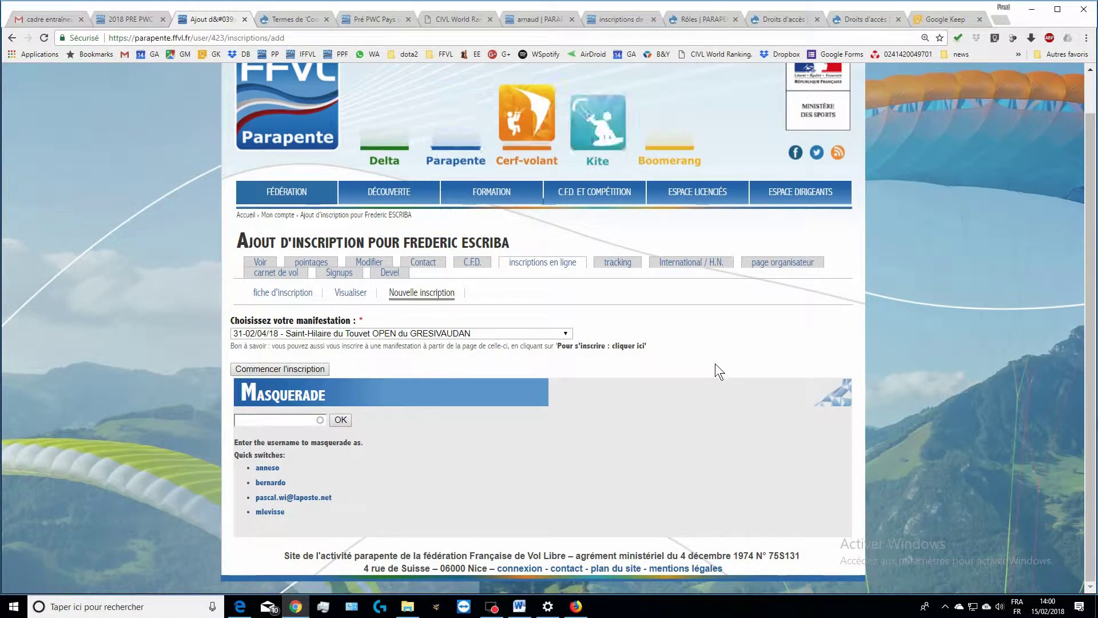
{"action": "left_click", "coordinate": [565, 333]}
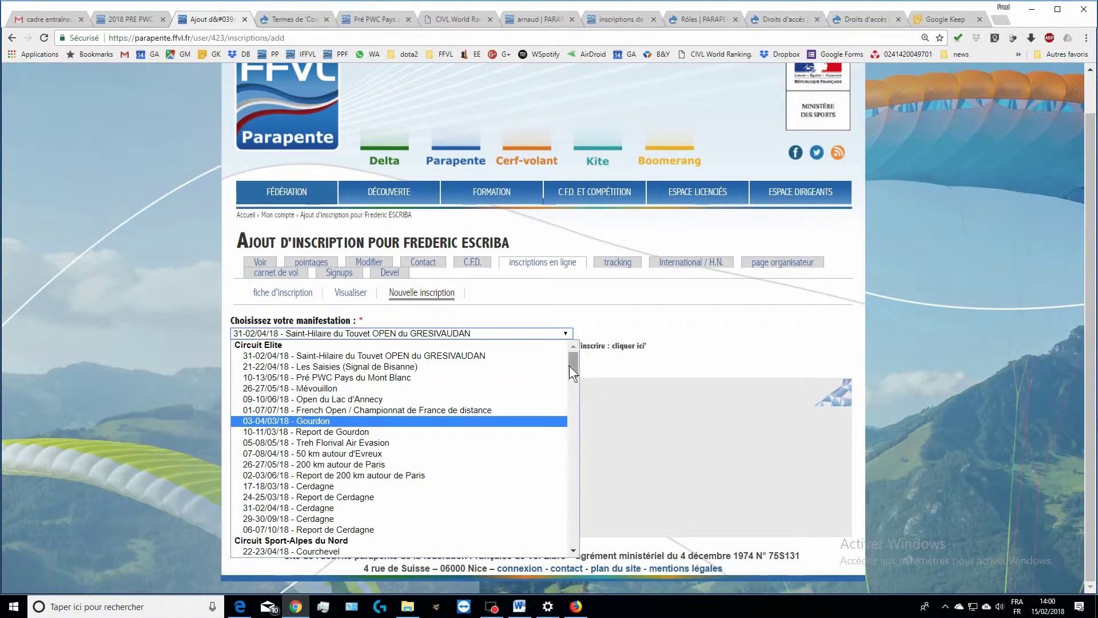
{"action": "mouse_move", "coordinate": [568, 365]}
{"action": "left_mouse_down"}
{"action": "mouse_move", "coordinate": [575, 422]}
{"action": "mouse_move", "coordinate": [581, 352]}
{"action": "left_mouse_up"}
{"action": "left_click", "coordinate": [287, 421]}
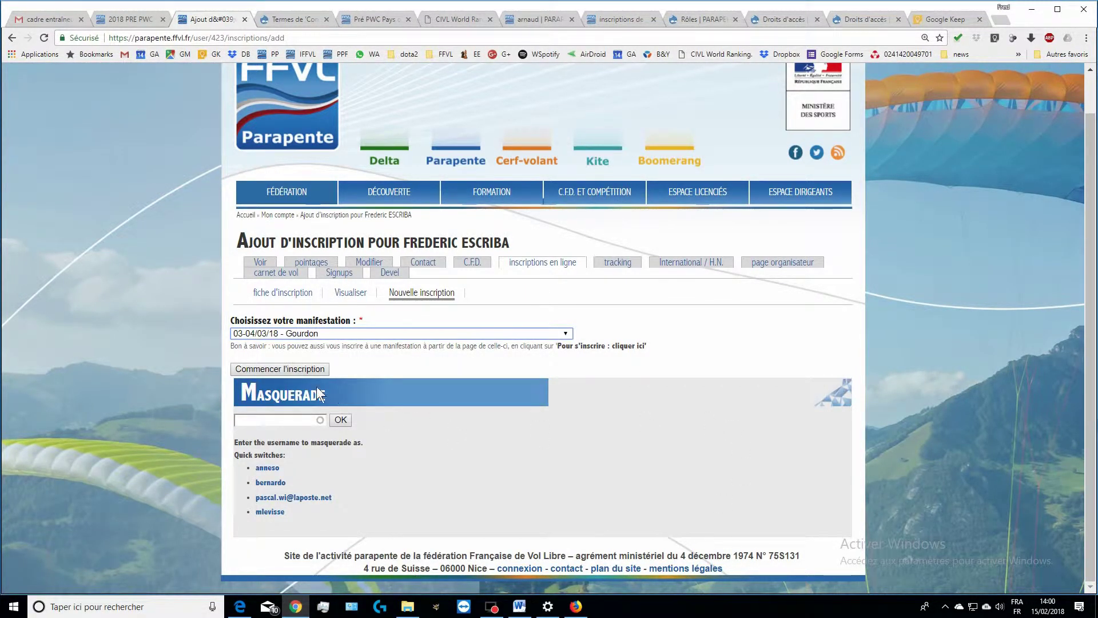
{"action": "left_click", "coordinate": [289, 368]}
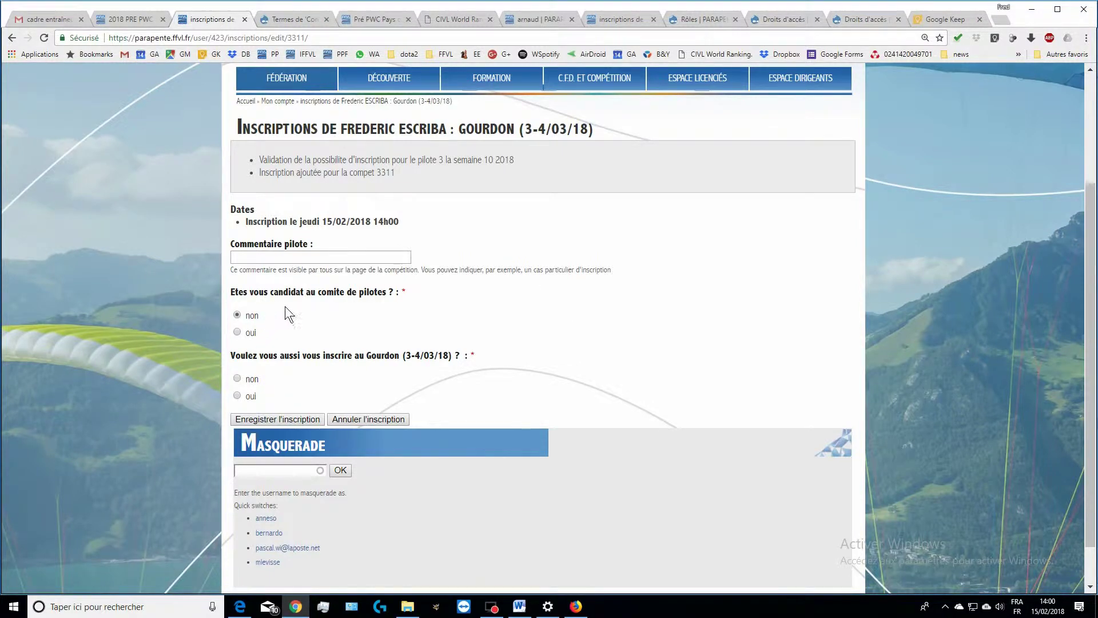
Answer oui to both the pilot committee candidacy and the additional Gourdon registration question, and save the registration.
{"action": "left_click", "coordinate": [282, 259]}
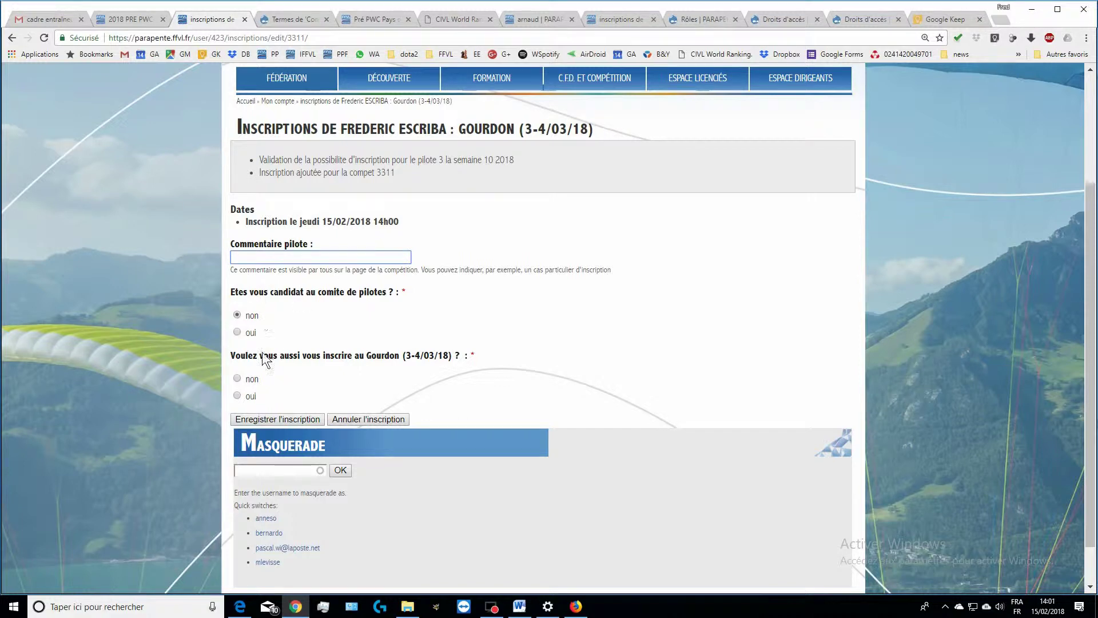
{"action": "left_click", "coordinate": [236, 316]}
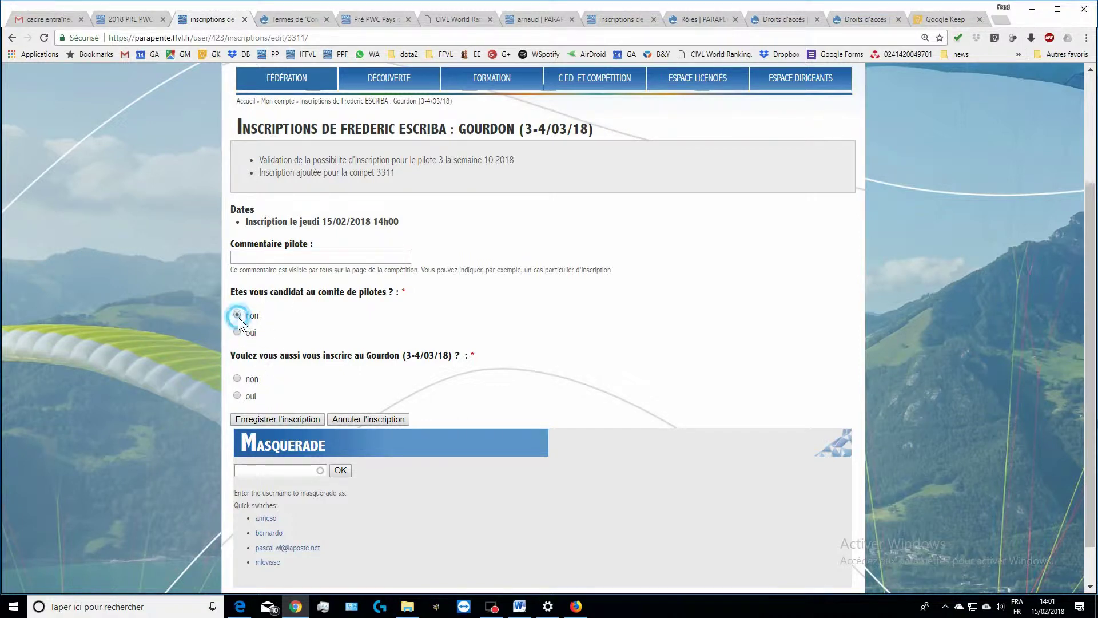
{"action": "left_click", "coordinate": [237, 332]}
{"action": "left_click", "coordinate": [237, 395]}
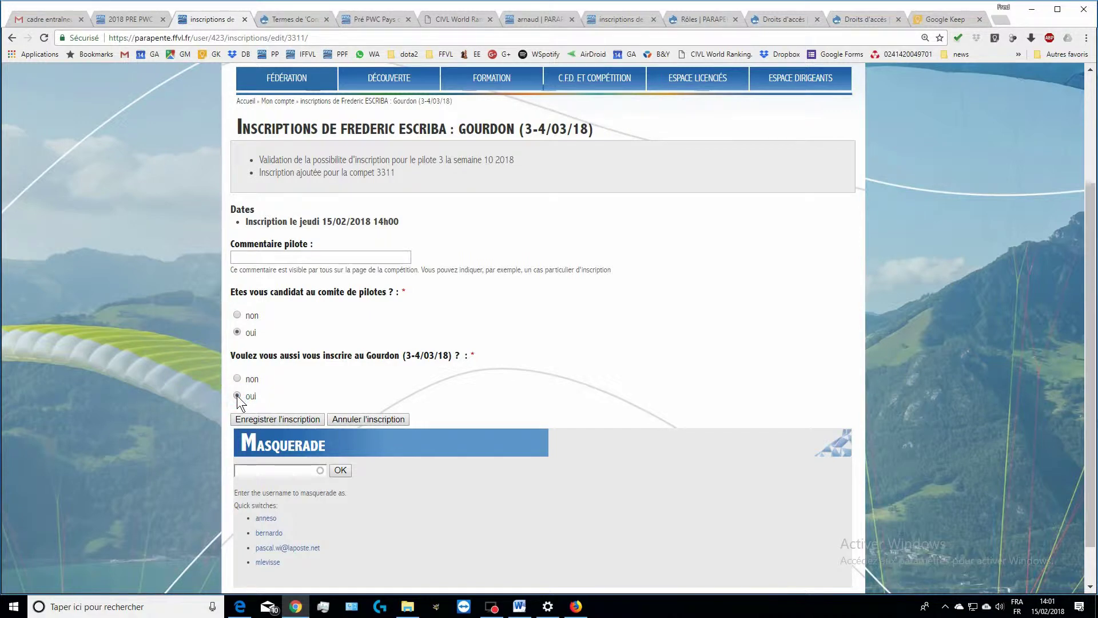
{"action": "left_click", "coordinate": [292, 421]}
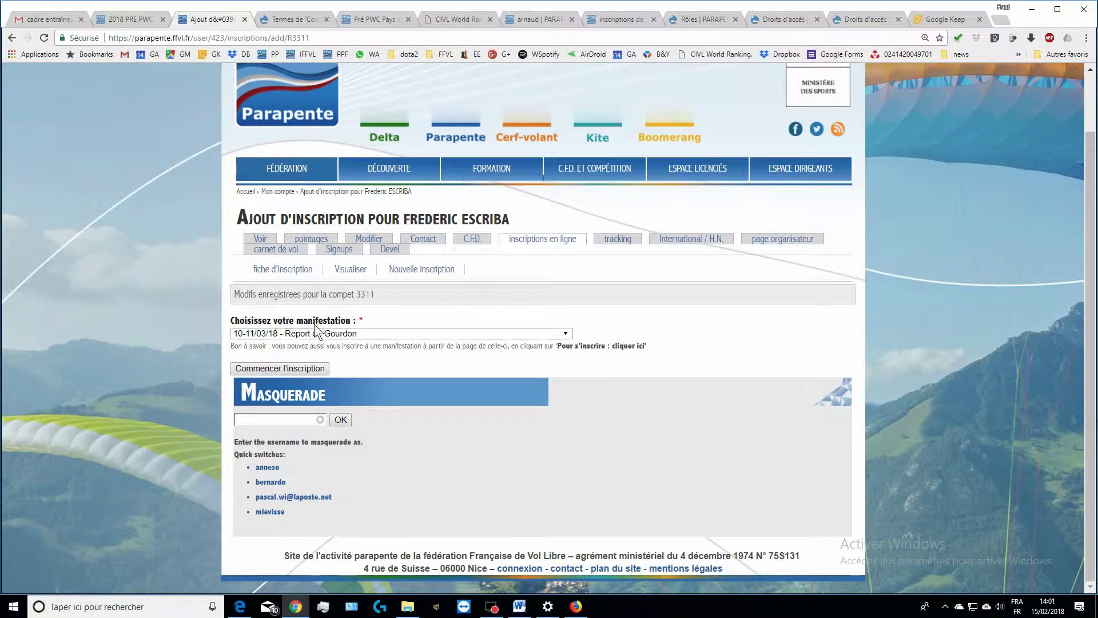
Start the registration for 10-11/03/18 - Report de Gourdon and save it with the default answers.
{"action": "left_click", "coordinate": [287, 366]}
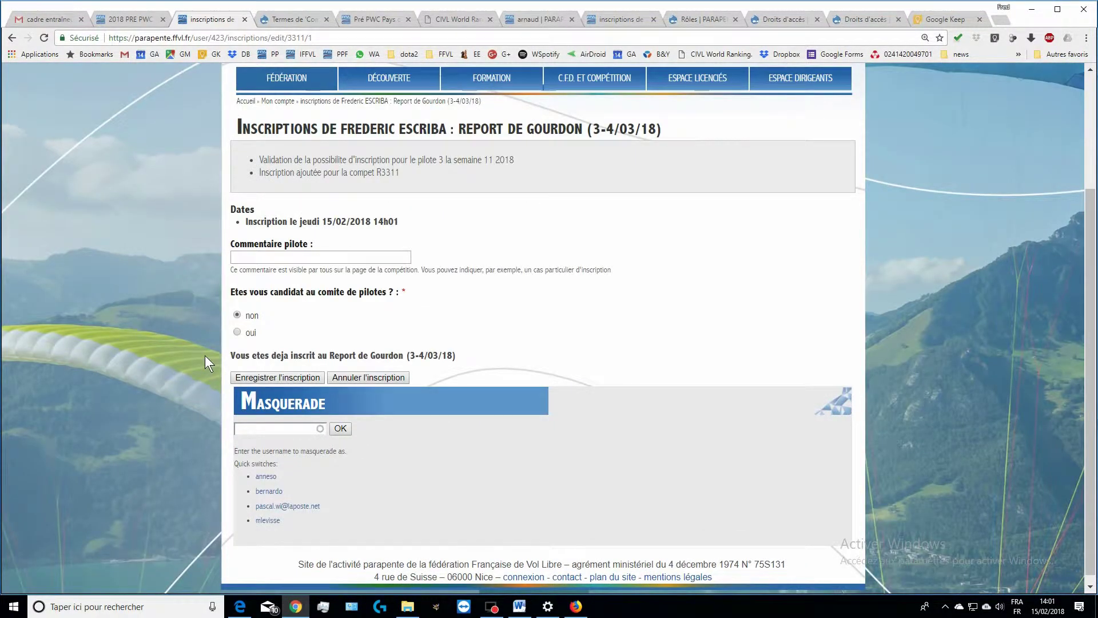
{"action": "left_click", "coordinate": [281, 378]}
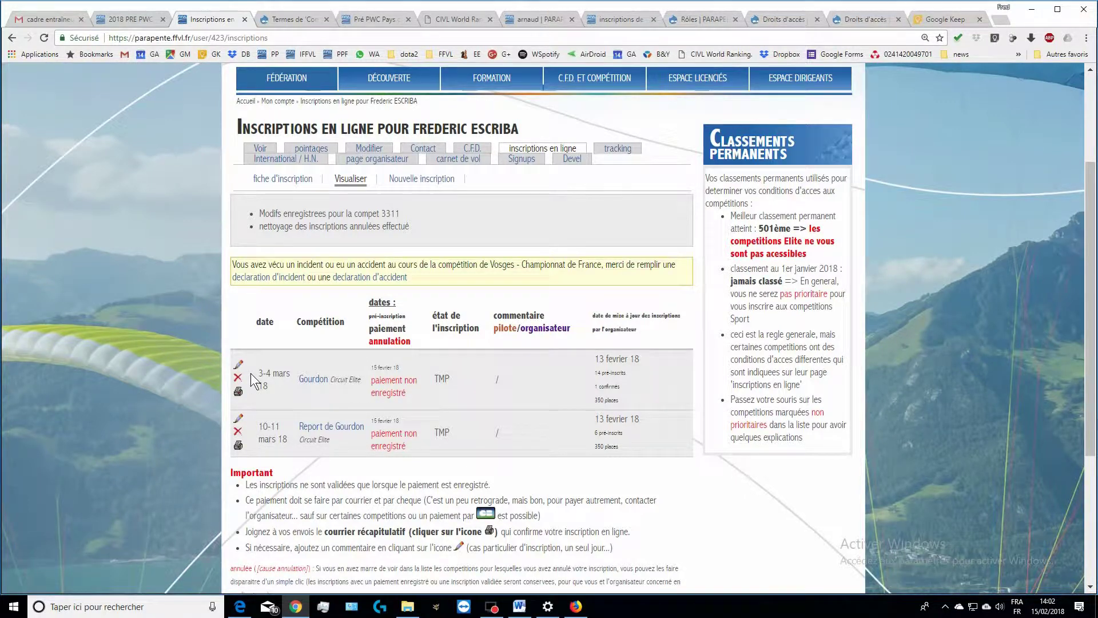
Cancel the Report de Gourdon registration of 10-11 March and confirm the cancellation.
{"action": "left_click", "coordinate": [238, 432]}
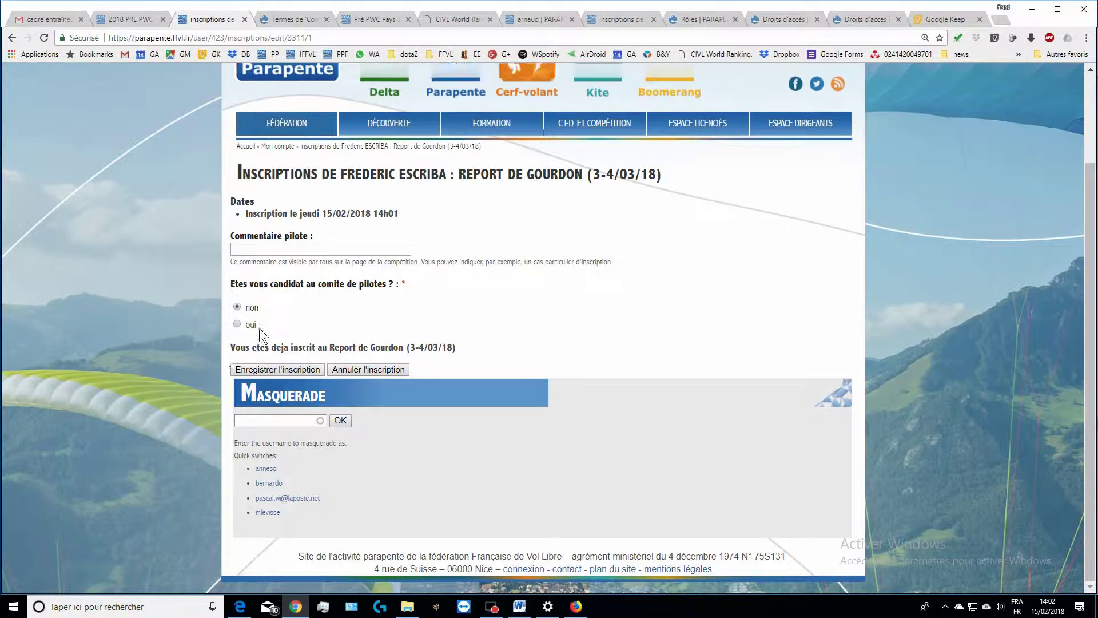
{"action": "left_click", "coordinate": [360, 369]}
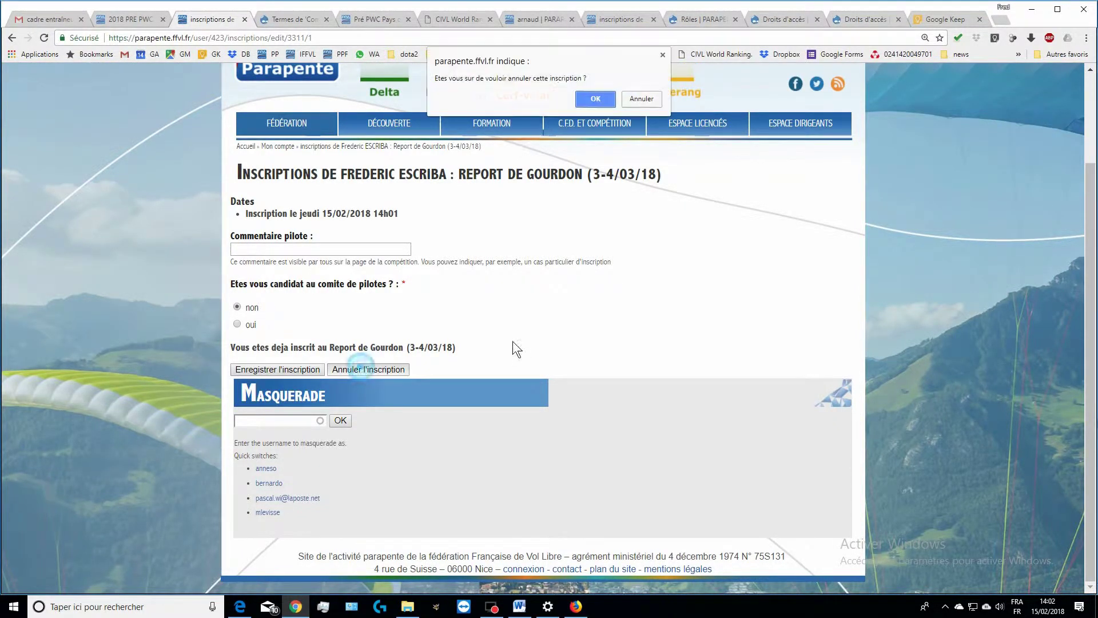
{"action": "left_click", "coordinate": [595, 99]}
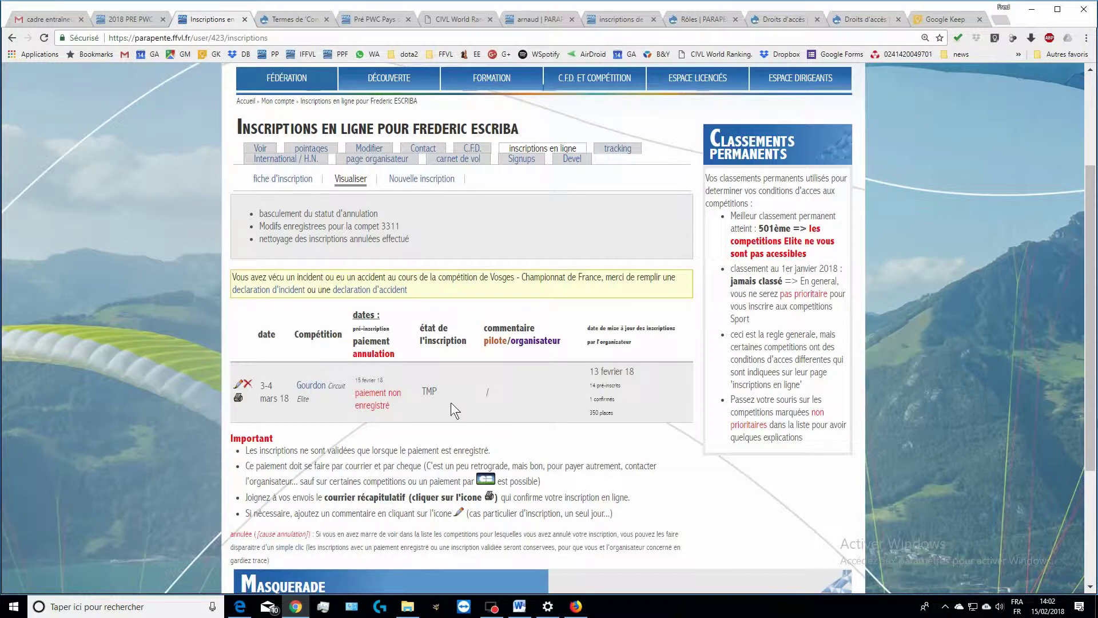
Try to start a new registration for 09-10/06/18 - Open du Lac d'Annecy, and return to the previous page.
{"action": "scroll", "coordinate": [439, 358], "scroll_direction": "up", "scroll_amount": 1}
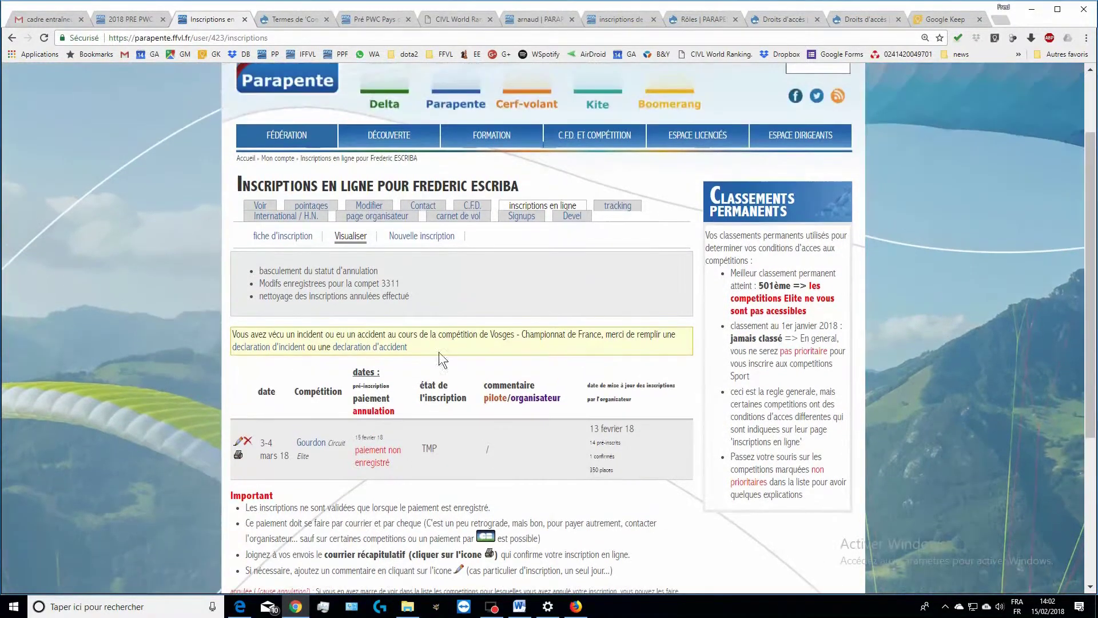
{"action": "left_click", "coordinate": [426, 238]}
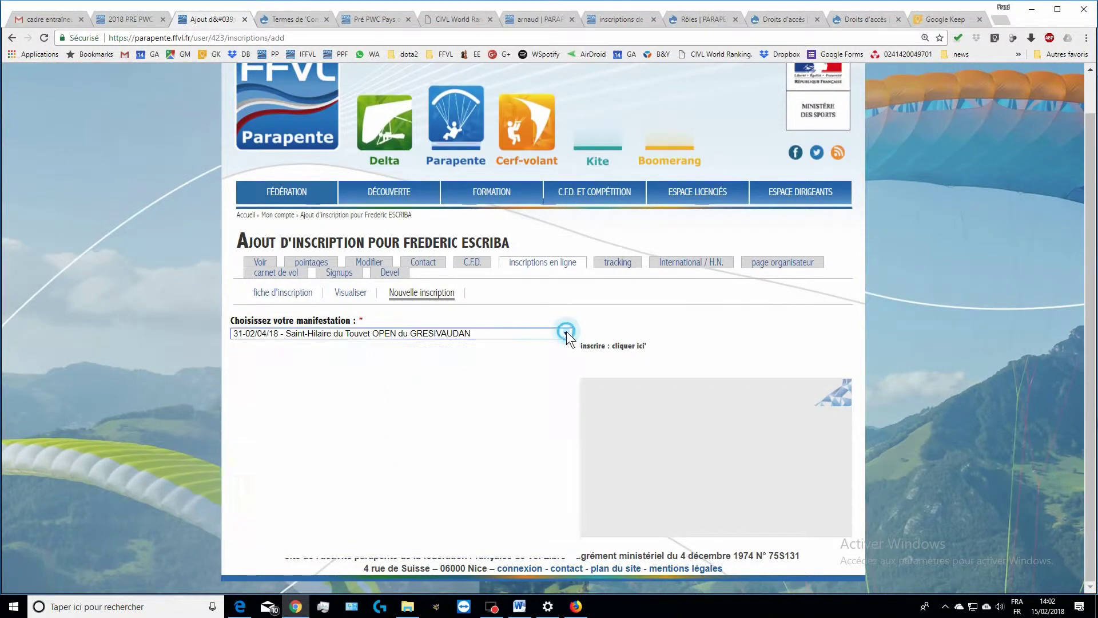
{"action": "left_click", "coordinate": [563, 333]}
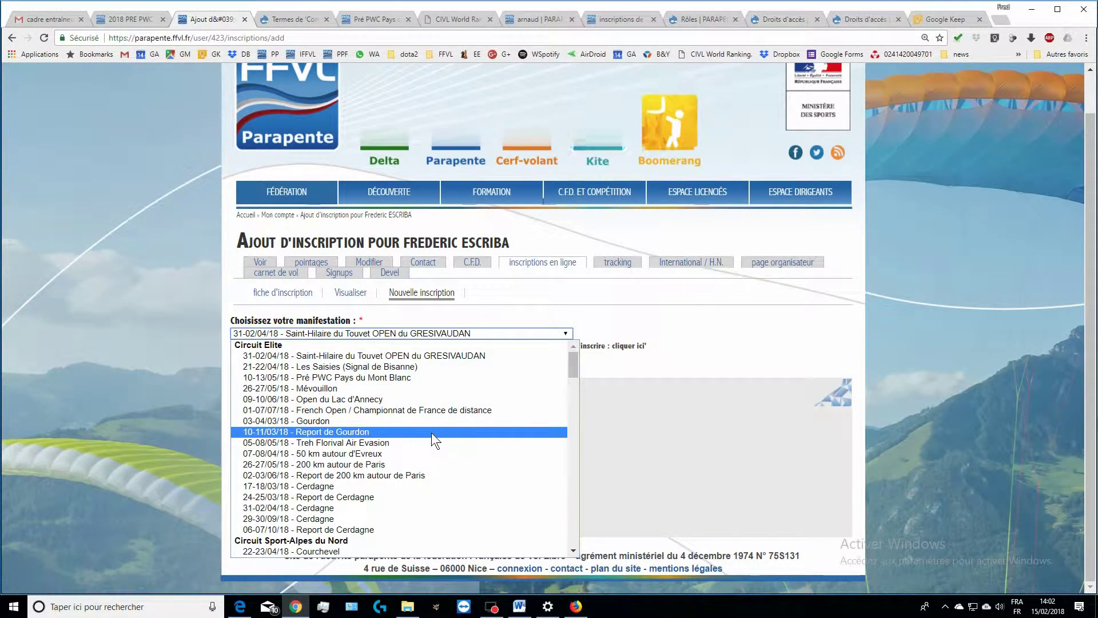
{"action": "left_click", "coordinate": [320, 398]}
{"action": "left_click", "coordinate": [270, 369]}
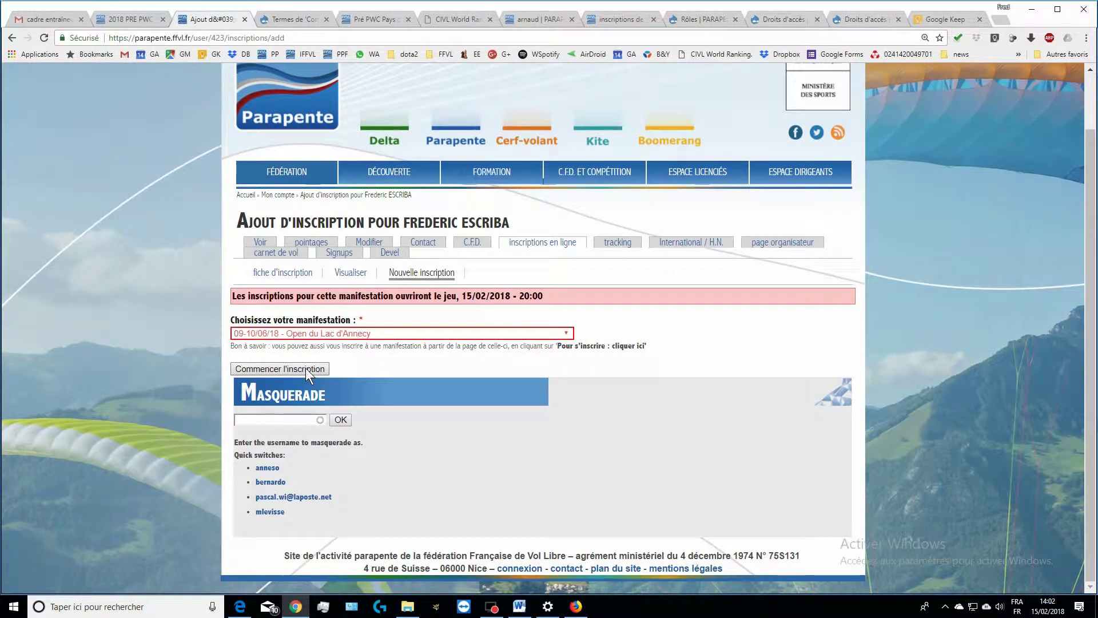
{"action": "left_click", "coordinate": [10, 38]}
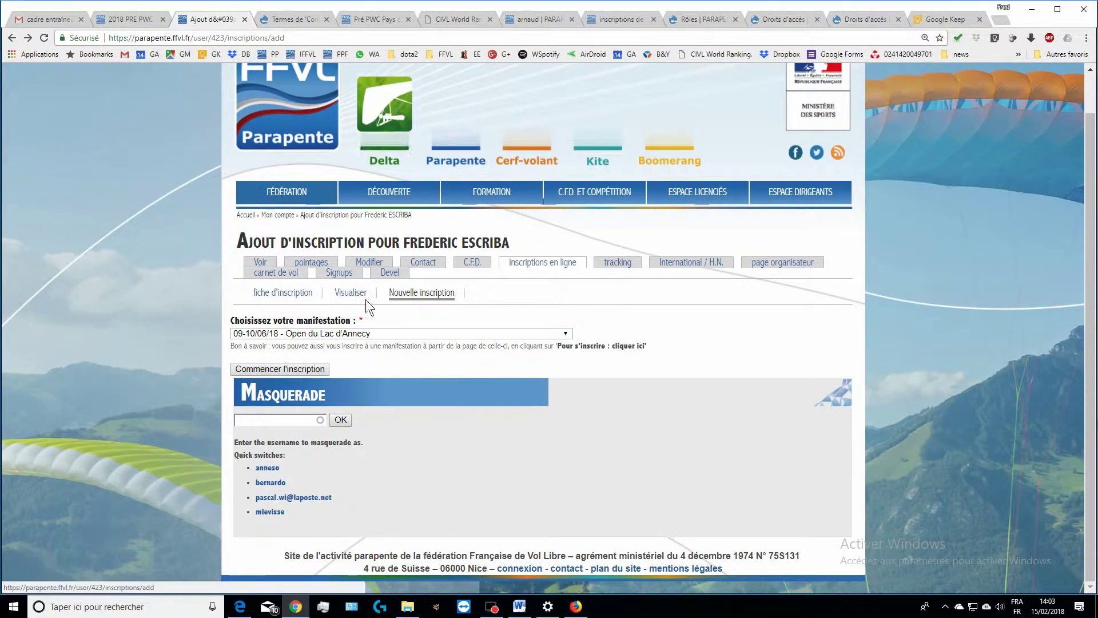
Start a new registration for 01-07/07/18 - French Open / Championnat de France de distance and save it with the default answers.
{"action": "left_click", "coordinate": [422, 293]}
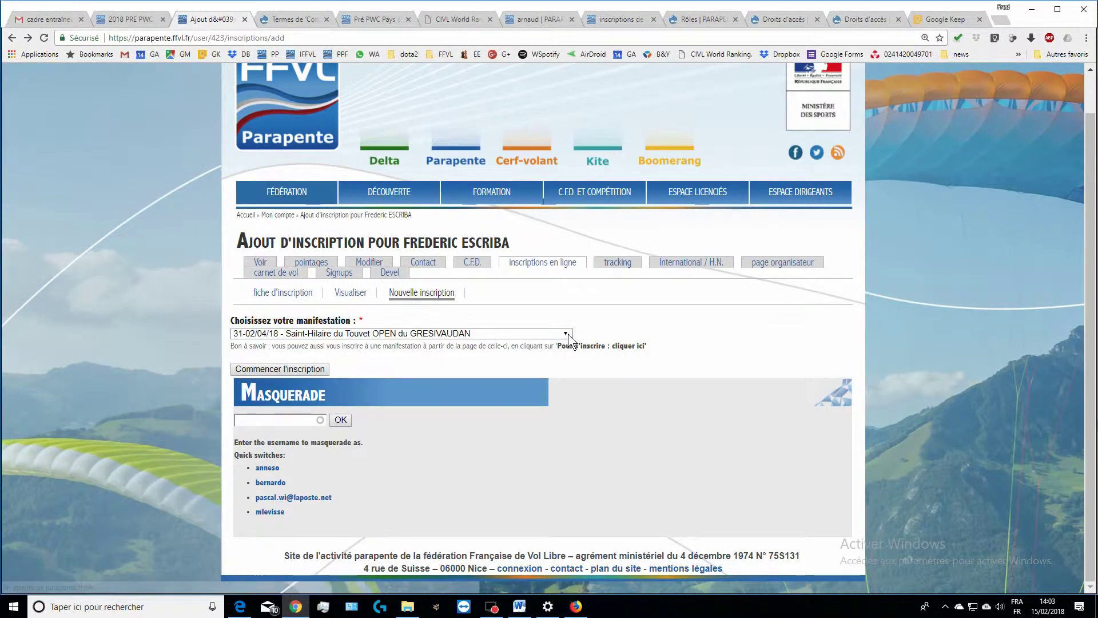
{"action": "left_click", "coordinate": [568, 334]}
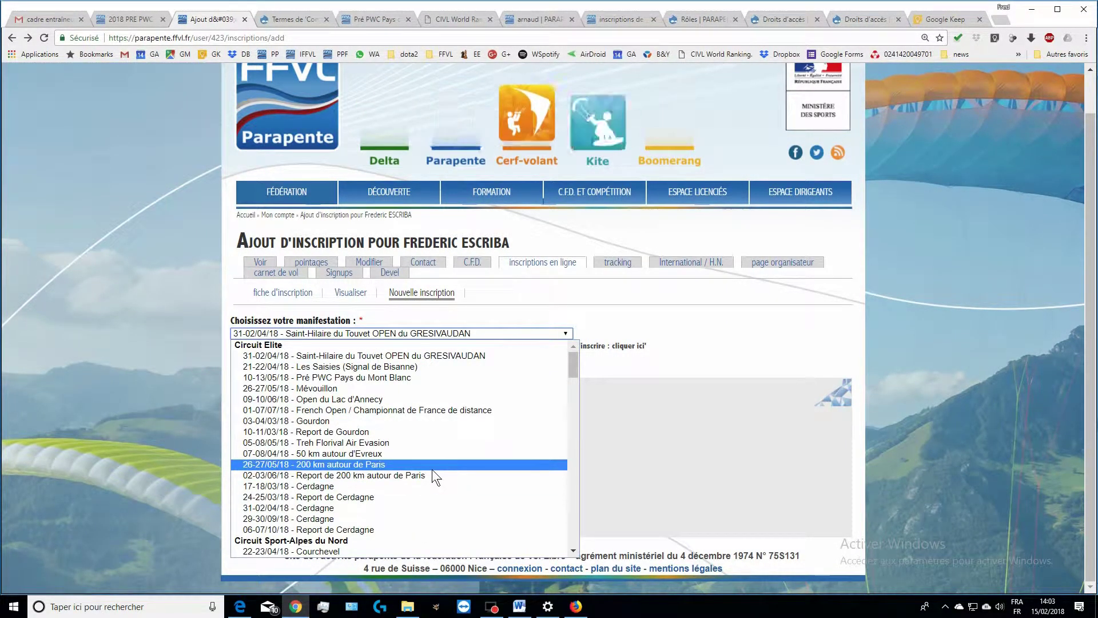
{"action": "scroll", "coordinate": [417, 424], "scroll_direction": "down", "scroll_amount": 2}
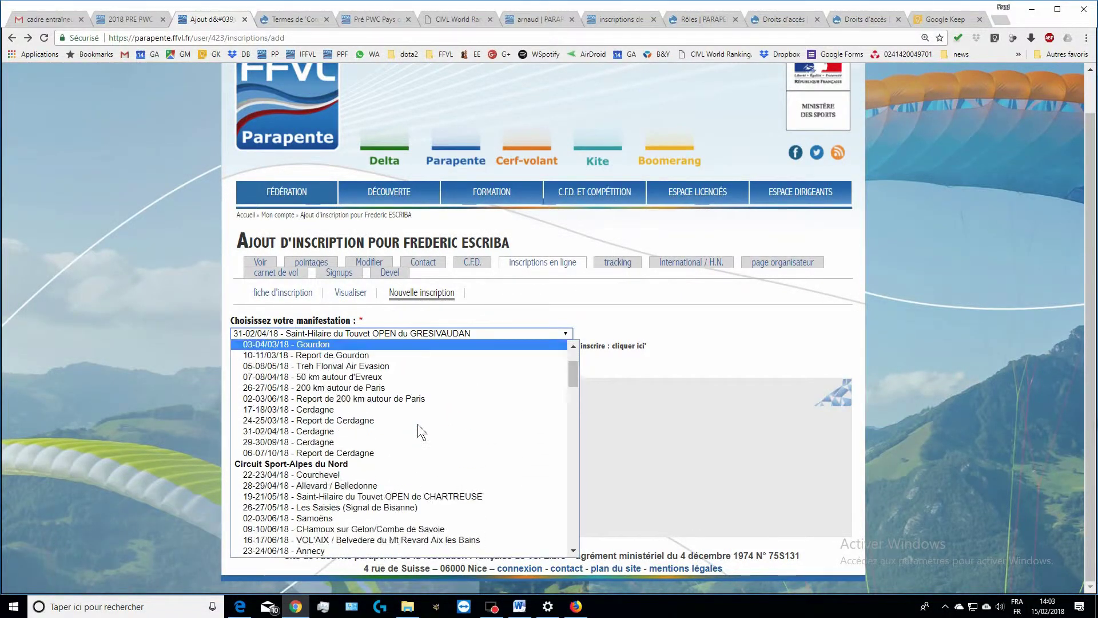
{"action": "scroll", "coordinate": [417, 424], "scroll_direction": "up", "scroll_amount": 2}
{"action": "left_click", "coordinate": [396, 410]}
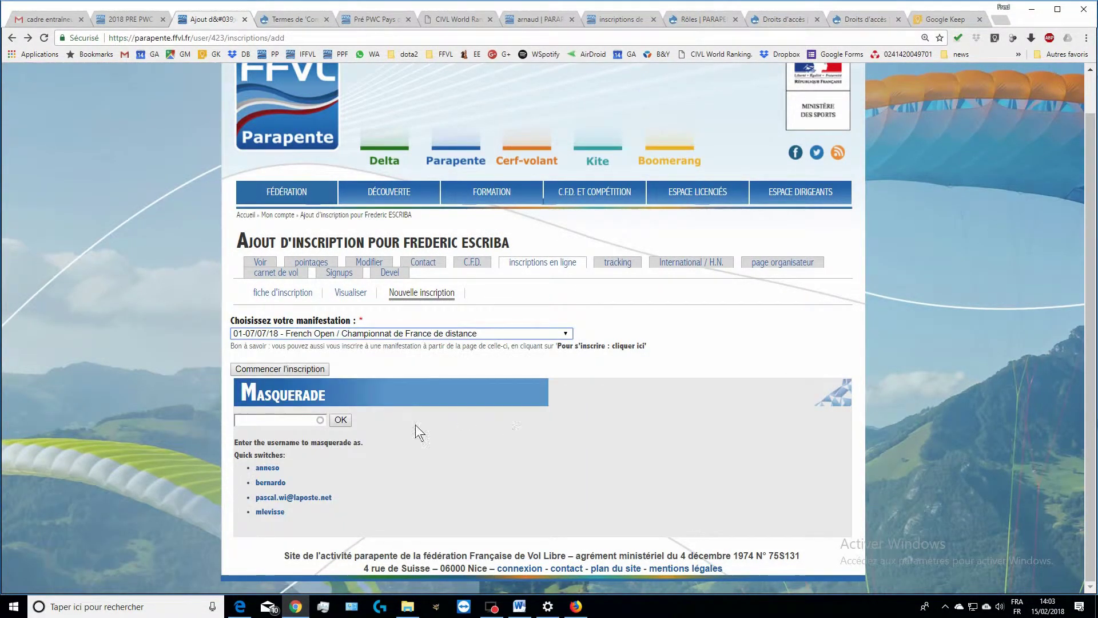
{"action": "left_click", "coordinate": [272, 368]}
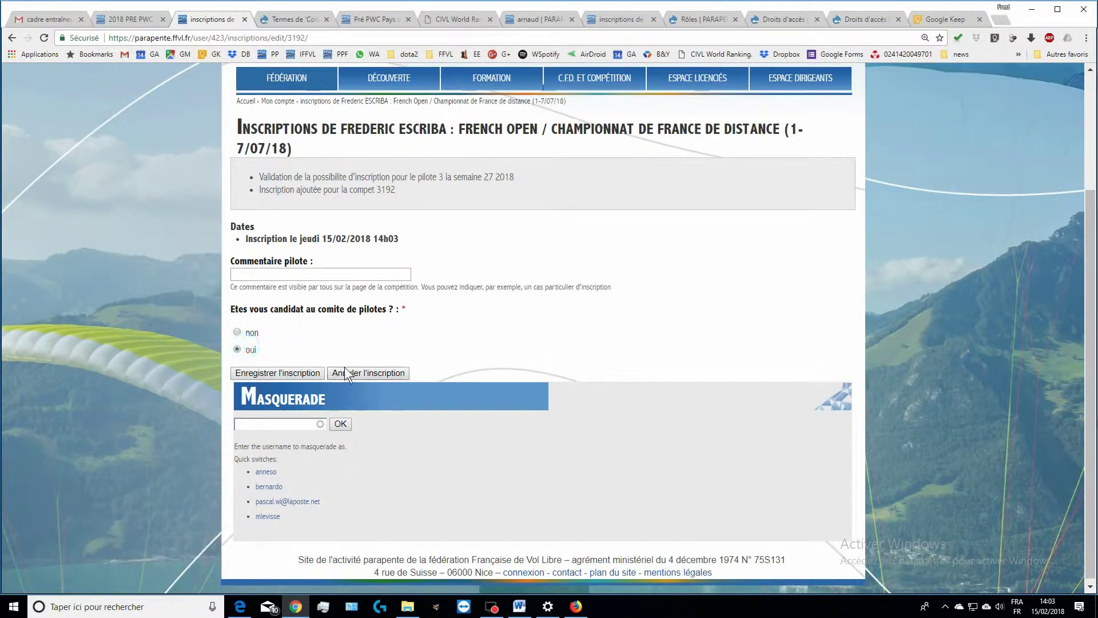
{"action": "left_click", "coordinate": [277, 373]}
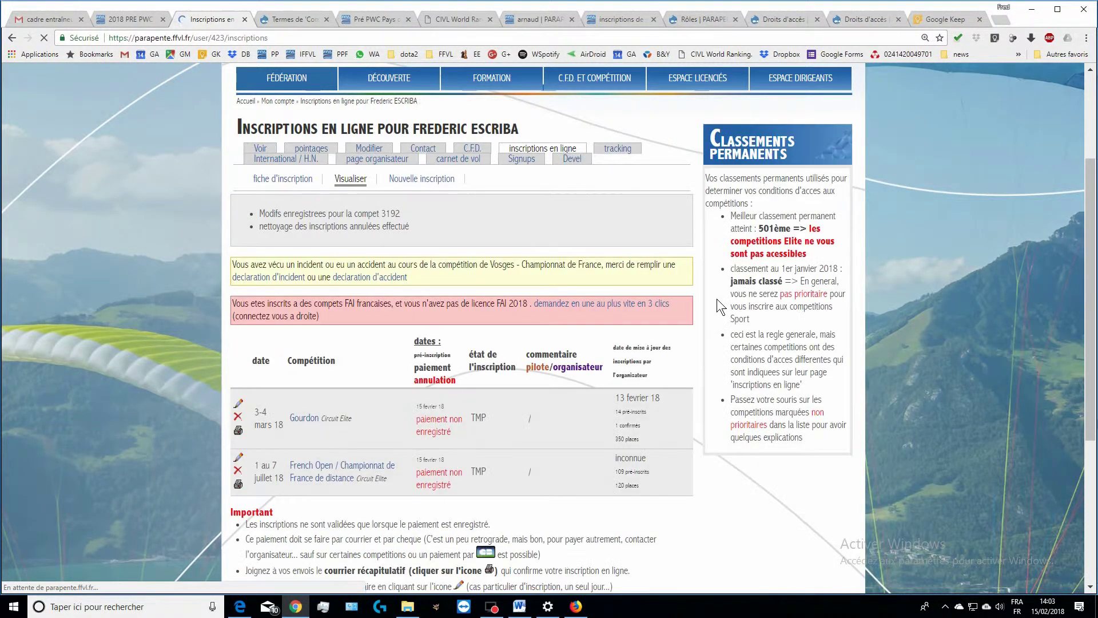
Open the payment cover letter for the 3-4 March Gourdon registration and bring up its print preview.
{"action": "scroll", "coordinate": [537, 376], "scroll_direction": "down", "scroll_amount": 2}
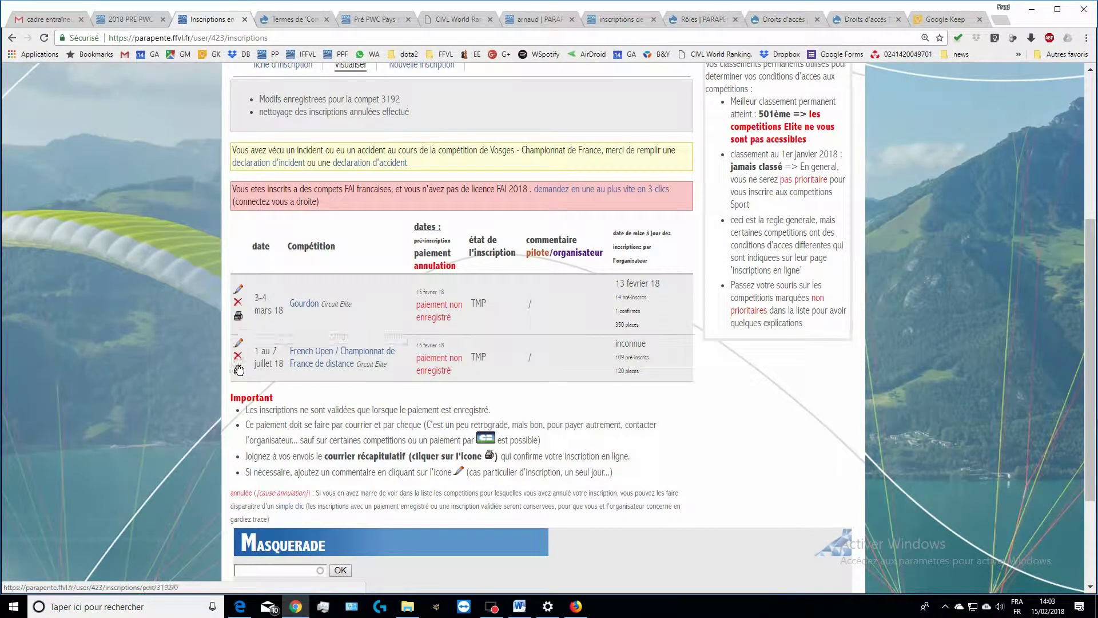
{"action": "left_click", "coordinate": [238, 317]}
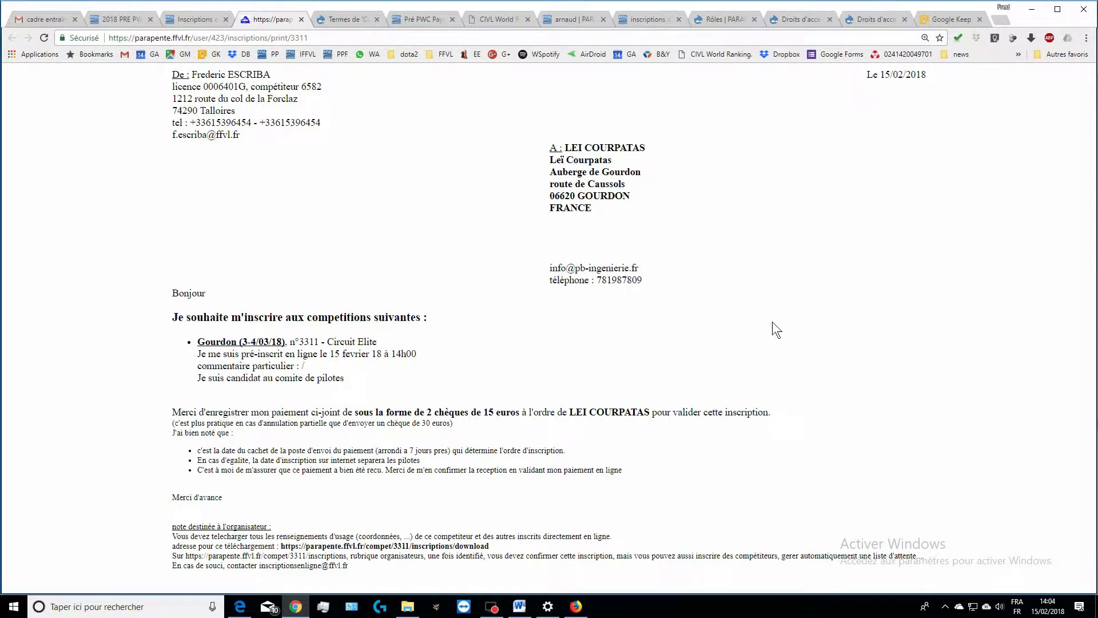
{"action": "left_click", "coordinate": [1086, 38]}
{"action": "left_click", "coordinate": [934, 165]}
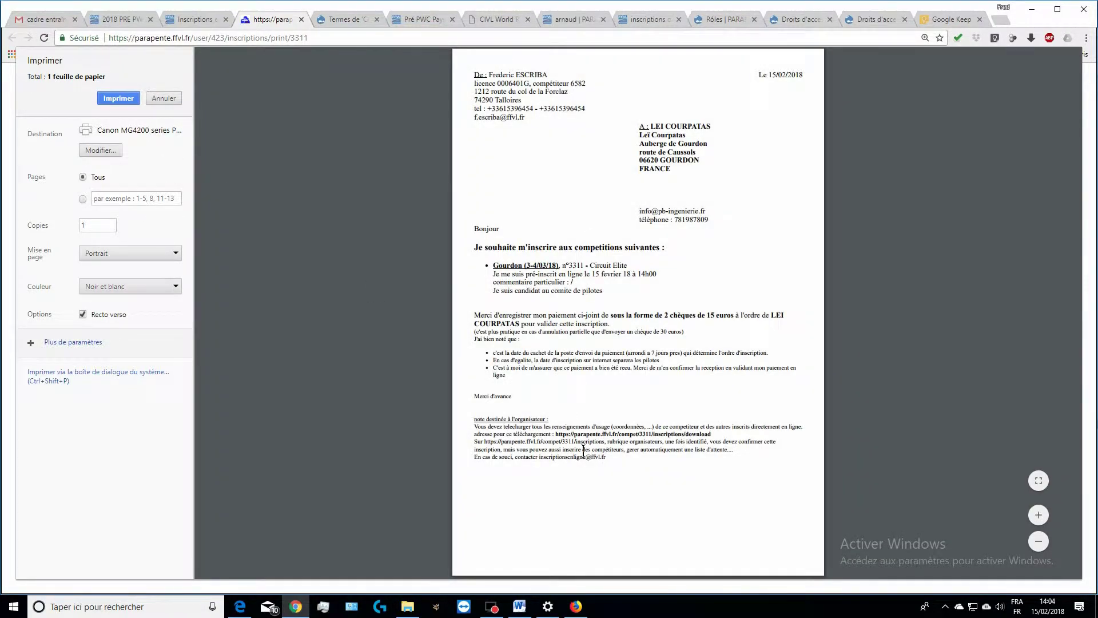
Highlight the cheque payment instructions and payee wording in the Gourdon letter preview, and close the preview without printing.
{"action": "left_click_drag", "start_coordinate": [644, 315], "coordinate": [726, 313]}
{"action": "left_click", "coordinate": [651, 315]}
{"action": "left_click_drag", "start_coordinate": [664, 314], "coordinate": [773, 317]}
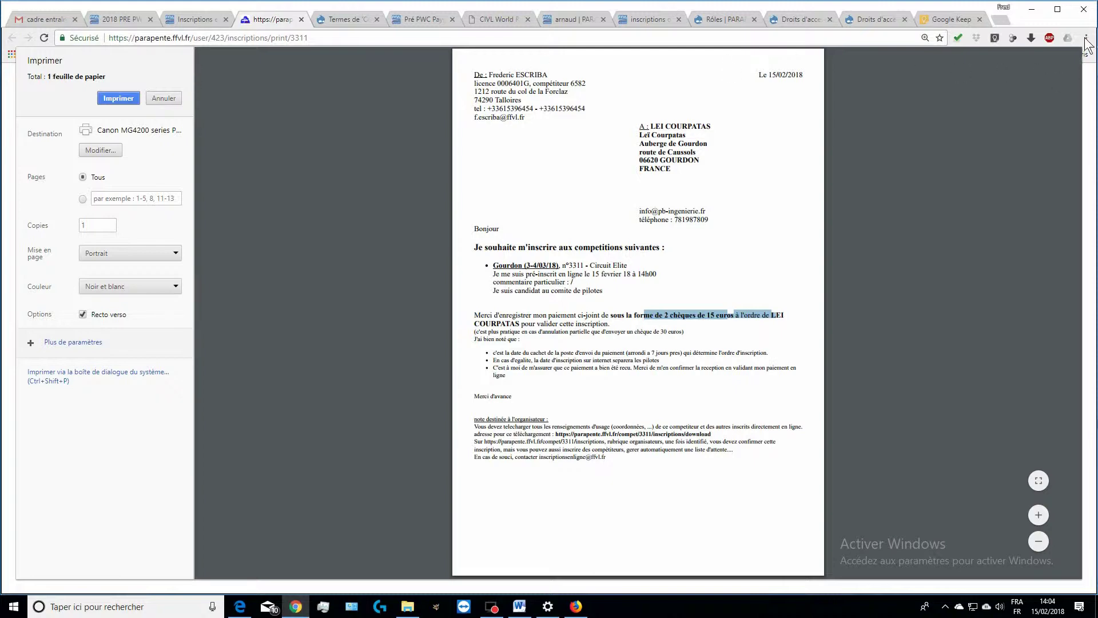
{"action": "left_click", "coordinate": [164, 98]}
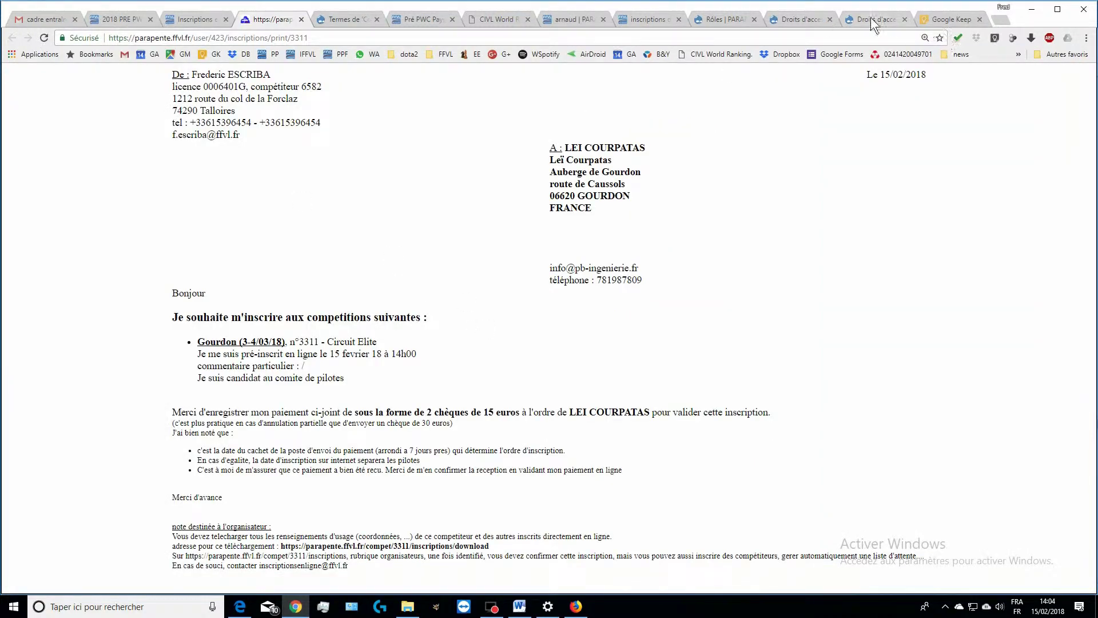
Open the payment cover letter for the French Open registration from the registrations list and highlight its addressee line.
{"action": "left_click", "coordinate": [197, 17]}
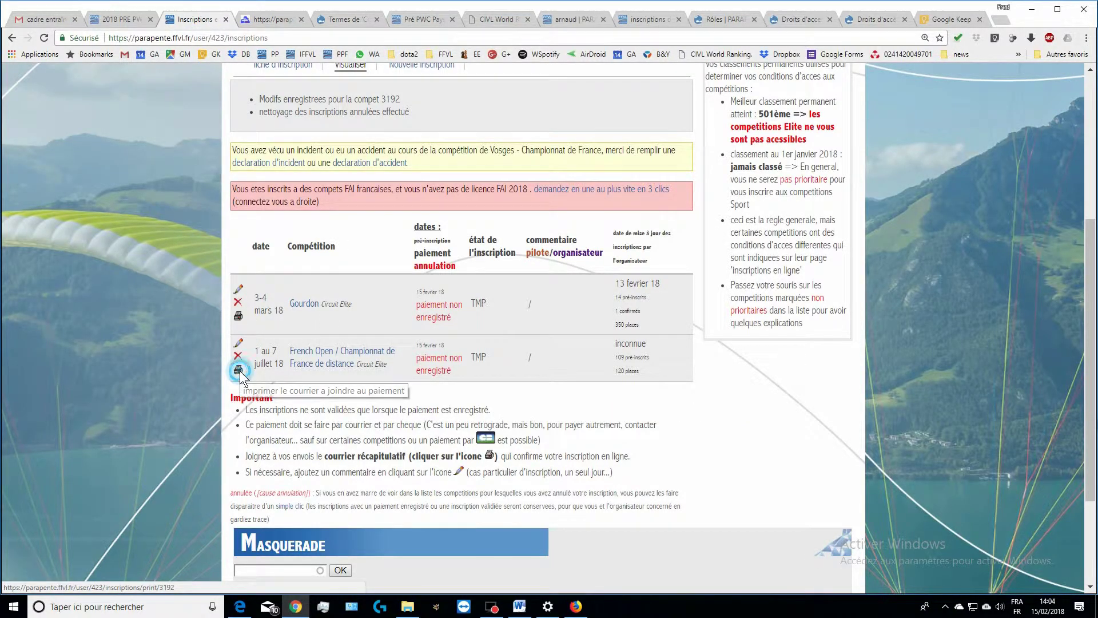
{"action": "left_click", "coordinate": [238, 370]}
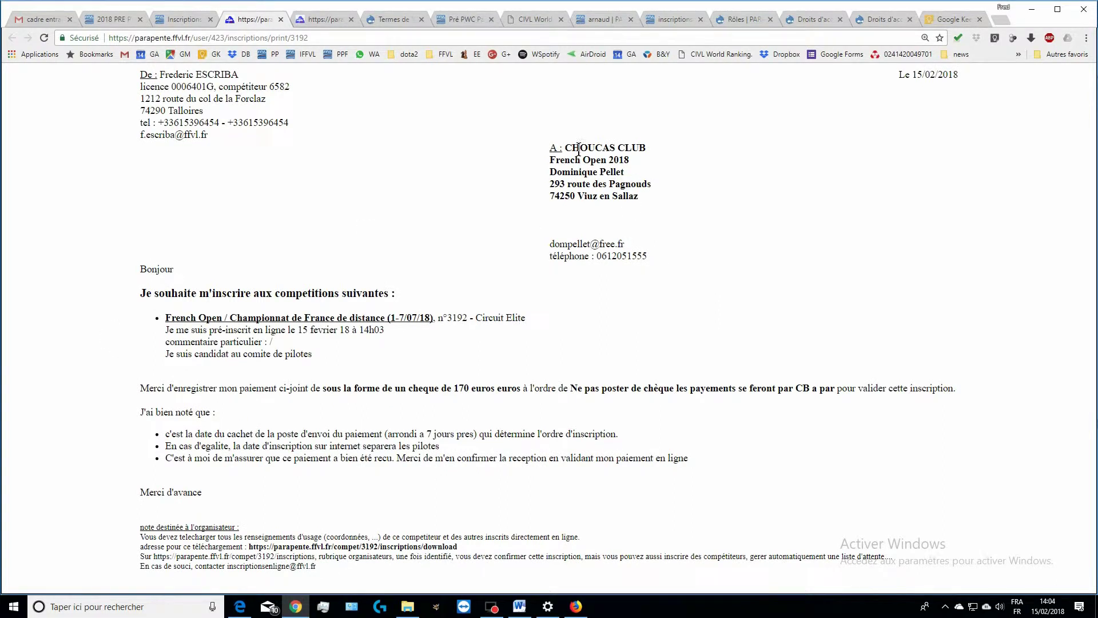
{"action": "left_click_drag", "start_coordinate": [549, 147], "coordinate": [645, 147]}
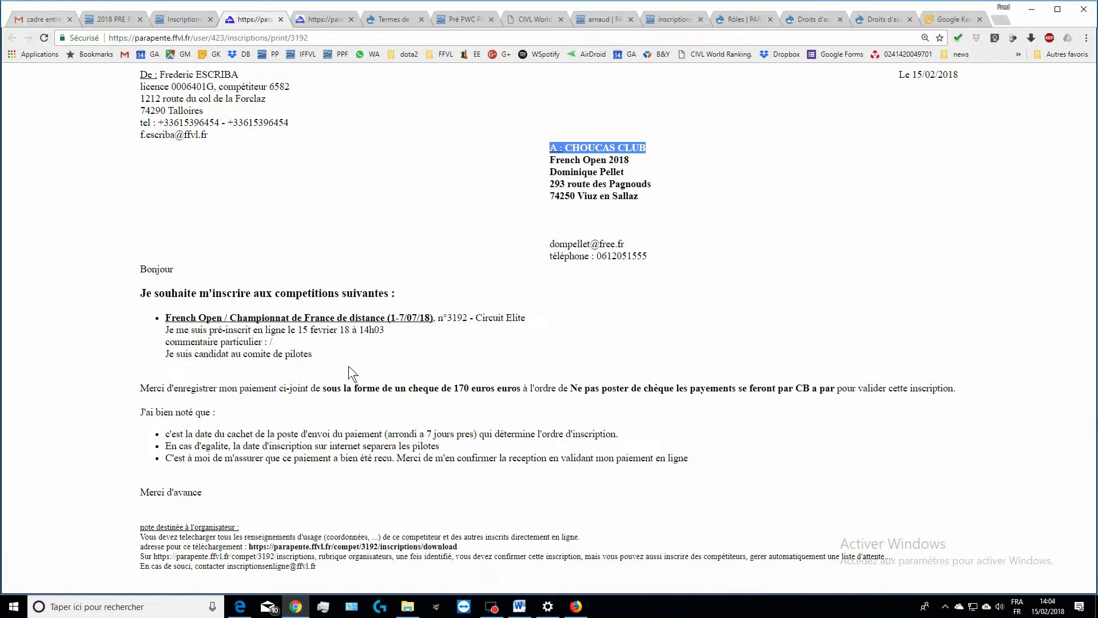
Return to the online registrations list, follow the FAI licence request link, and look through the 2018 licence page.
{"action": "left_click", "coordinate": [182, 25]}
{"action": "scroll", "coordinate": [688, 414], "scroll_direction": "up", "scroll_amount": 5}
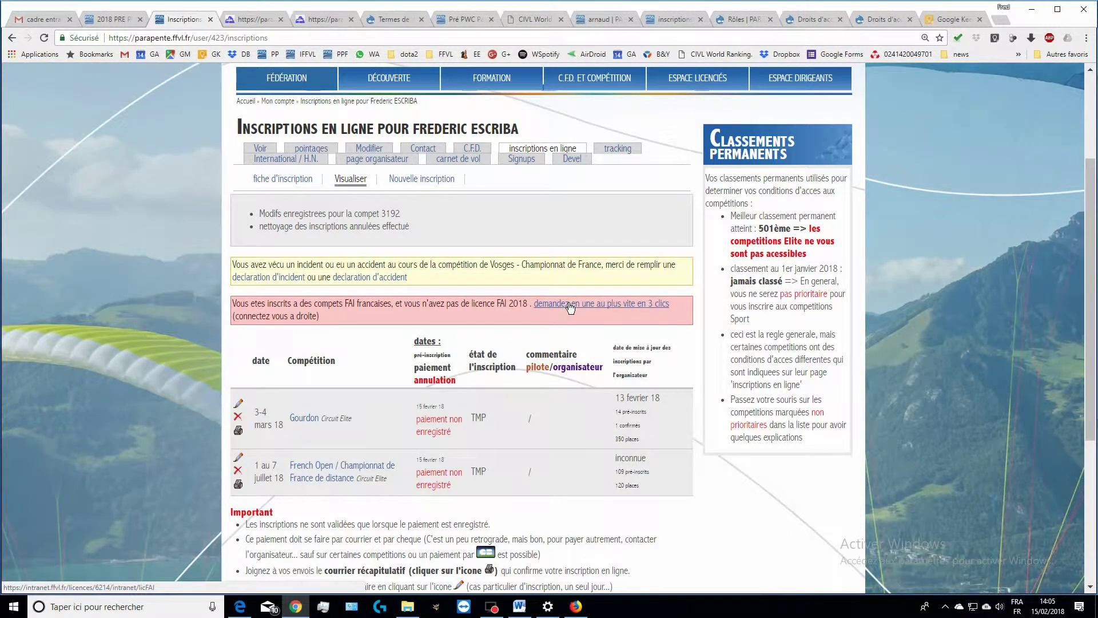
{"action": "left_click", "coordinate": [613, 304]}
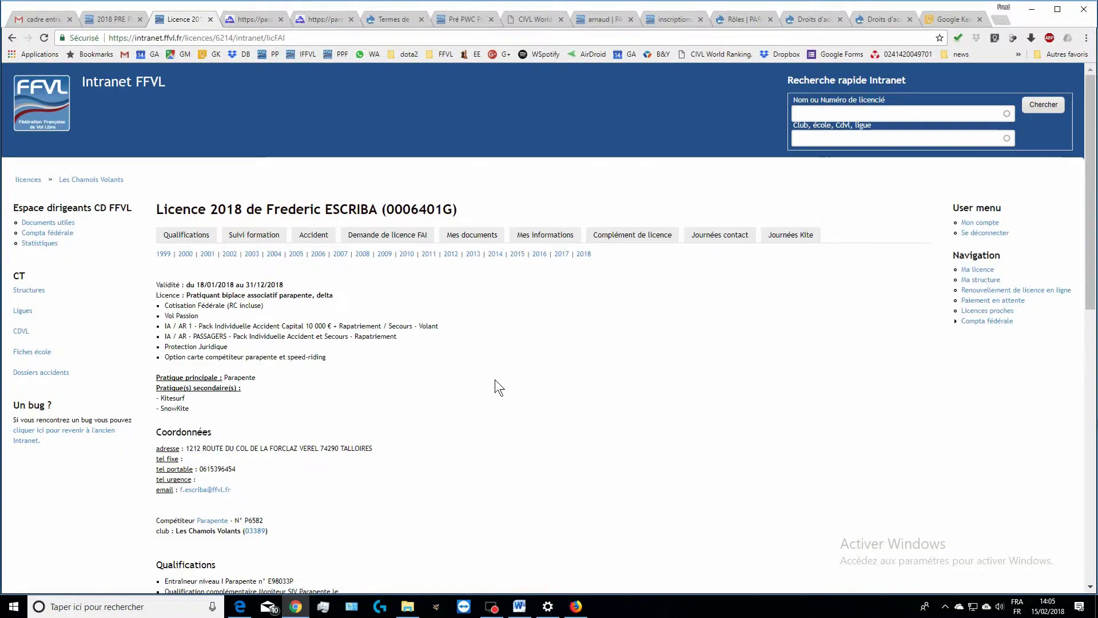
{"action": "scroll", "coordinate": [496, 380], "scroll_direction": "down", "scroll_amount": 8}
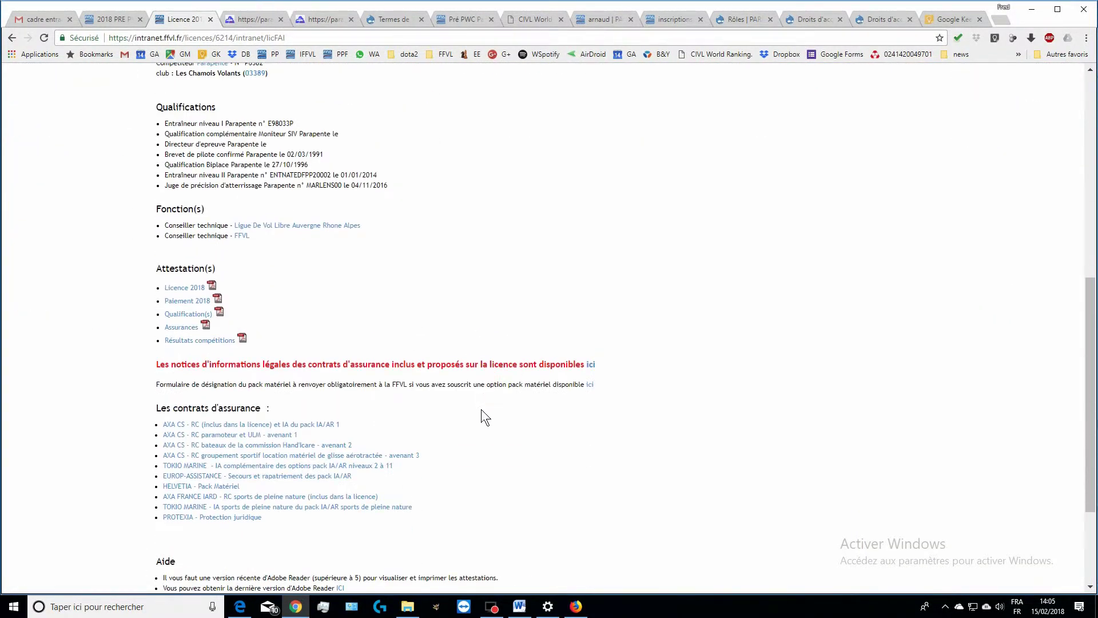
{"action": "scroll", "coordinate": [481, 410], "scroll_direction": "down", "scroll_amount": 3}
{"action": "scroll", "coordinate": [483, 394], "scroll_direction": "up", "scroll_amount": 11}
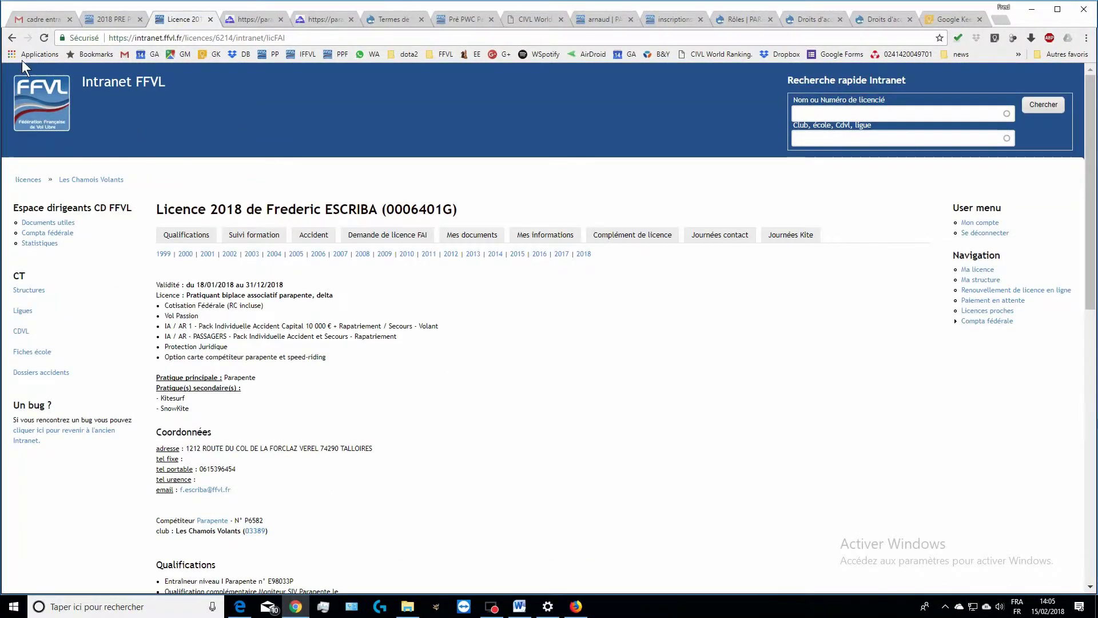